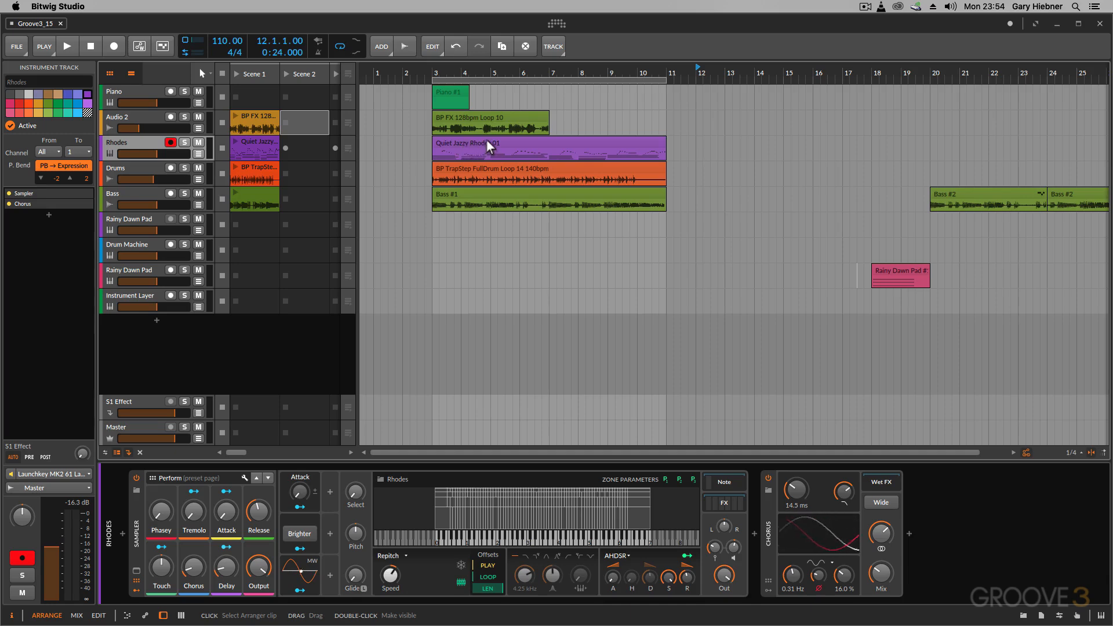
Open the Quiet Jazzy Rhodes 01 clip from the arrangement in the note editor and enlarge the editor pane
double_click(488, 141)
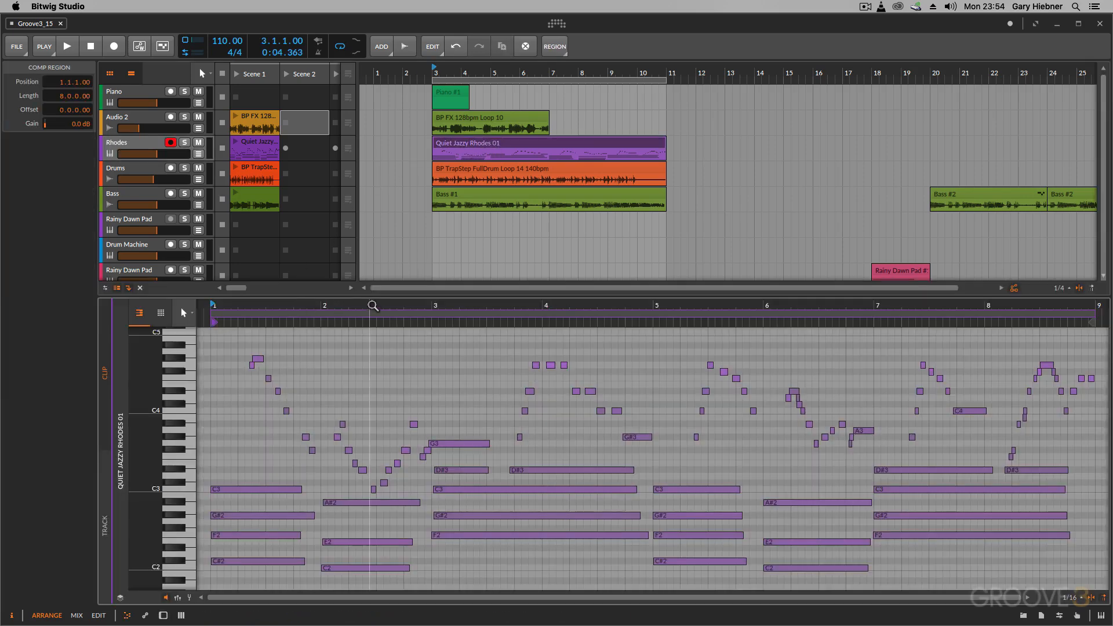
left_click_drag(374, 293, 374, 206)
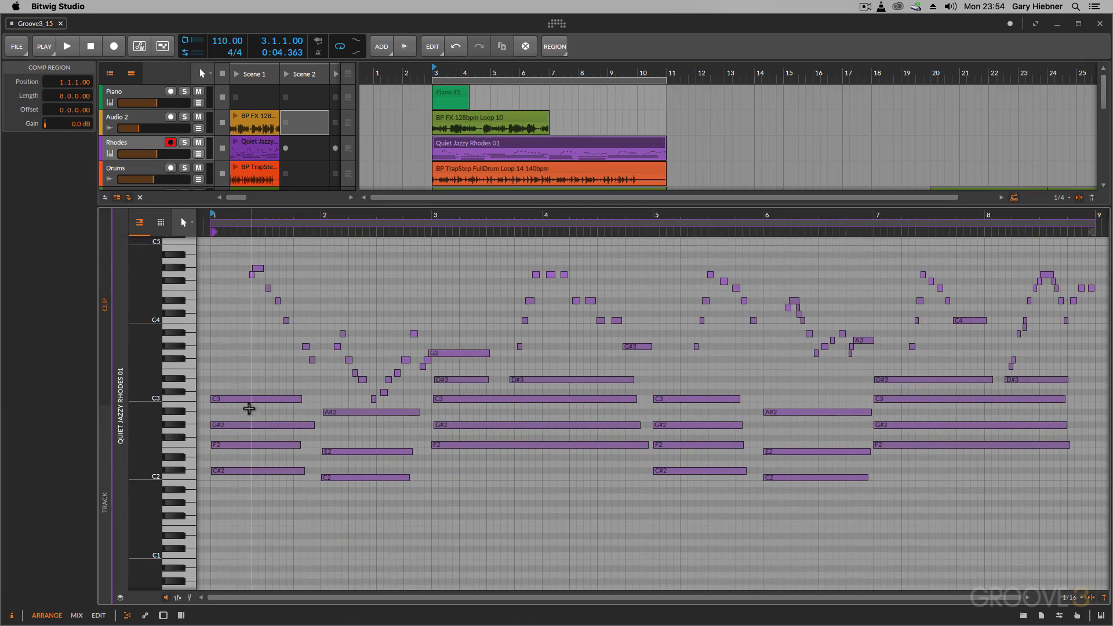
Audition the C3 and C#2 notes of the chord at the beginning of bar 1
mouse_move(251, 400)
left_mouse_down()
mouse_move(248, 377)
mouse_move(245, 401)
left_mouse_up()
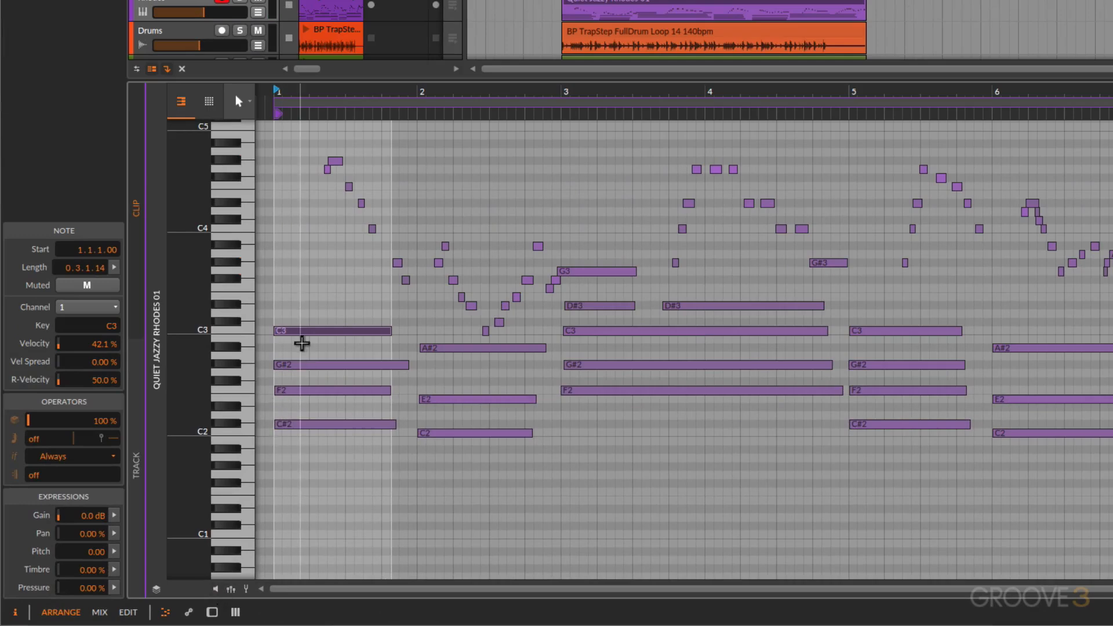
mouse_move(302, 331)
left_mouse_down()
mouse_move(304, 308)
mouse_move(300, 332)
left_mouse_up()
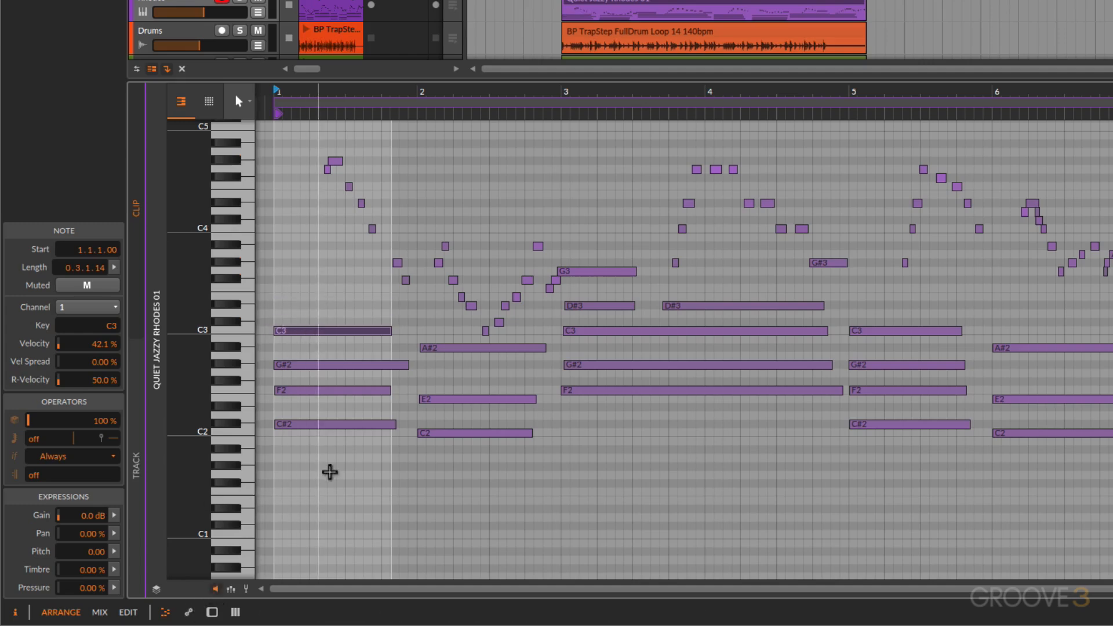
left_click(320, 472)
left_click(313, 428)
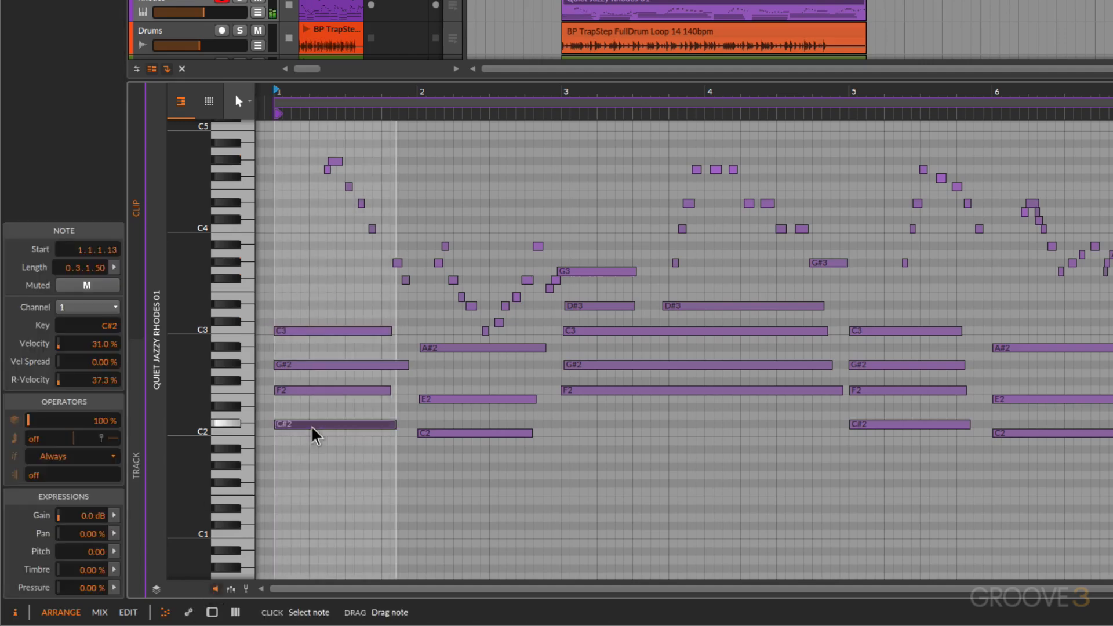
left_click_drag(313, 428, 313, 425)
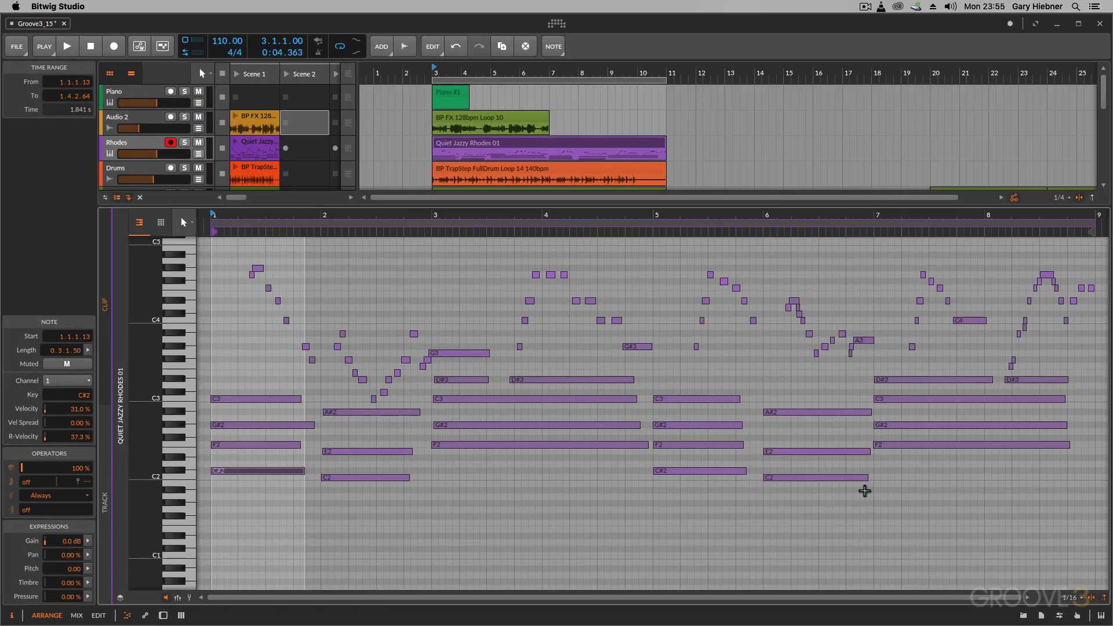
Try a fixed 1/4 beat grid in the note editor, return it to 1/16 and restore the adaptive grid
left_click(1074, 600)
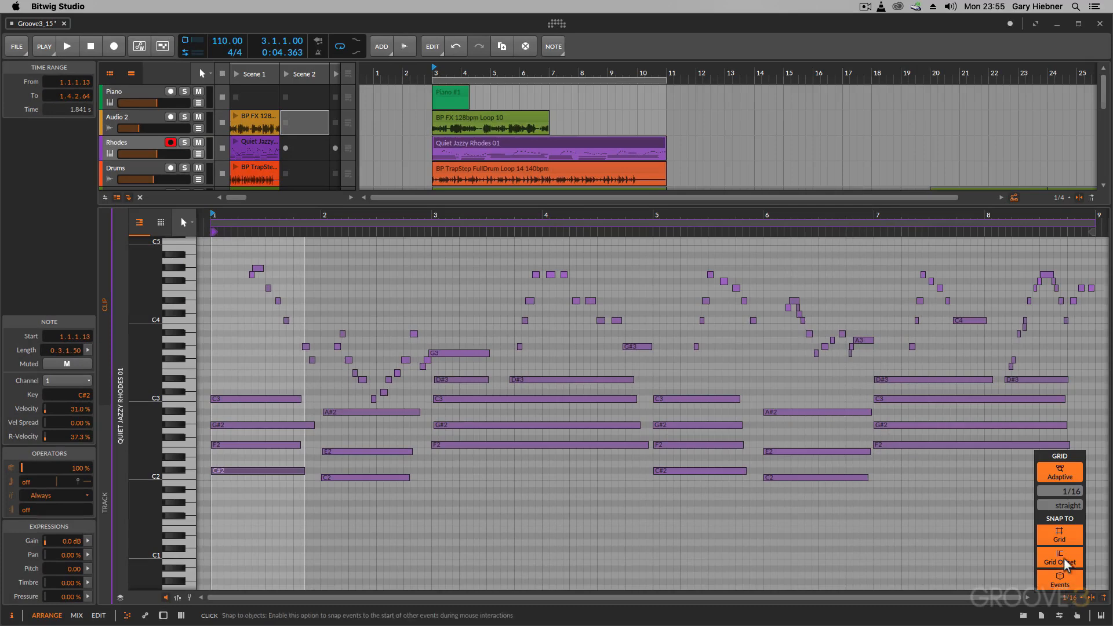
left_click(1058, 473)
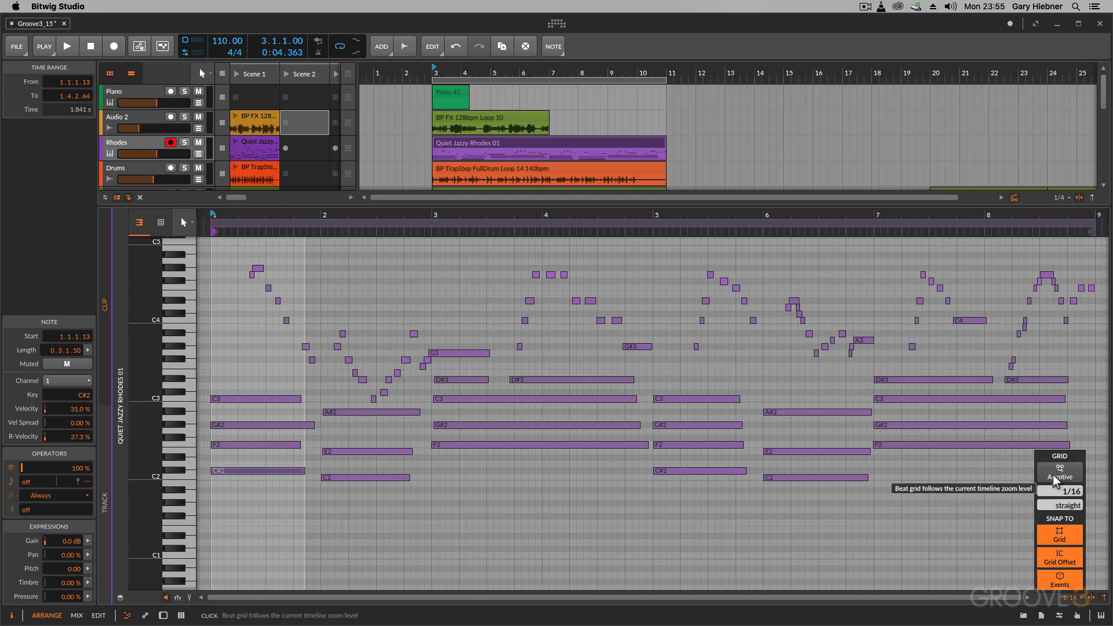
left_click_drag(1061, 496, 1061, 487)
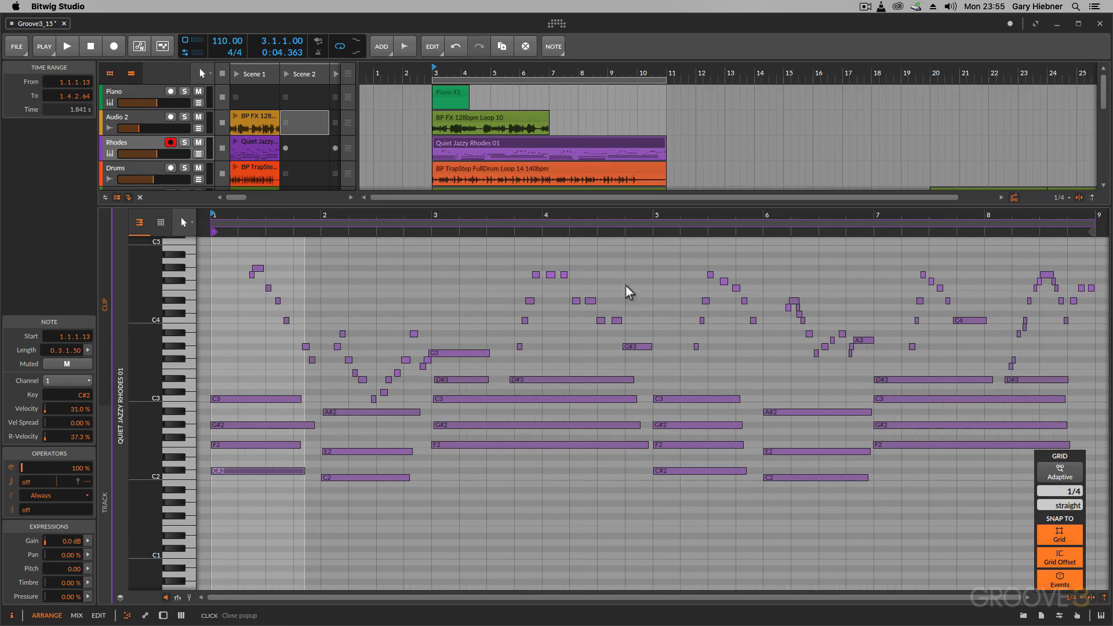
mouse_move(1067, 494)
left_mouse_down()
mouse_move(1068, 484)
mouse_move(1061, 499)
left_mouse_up()
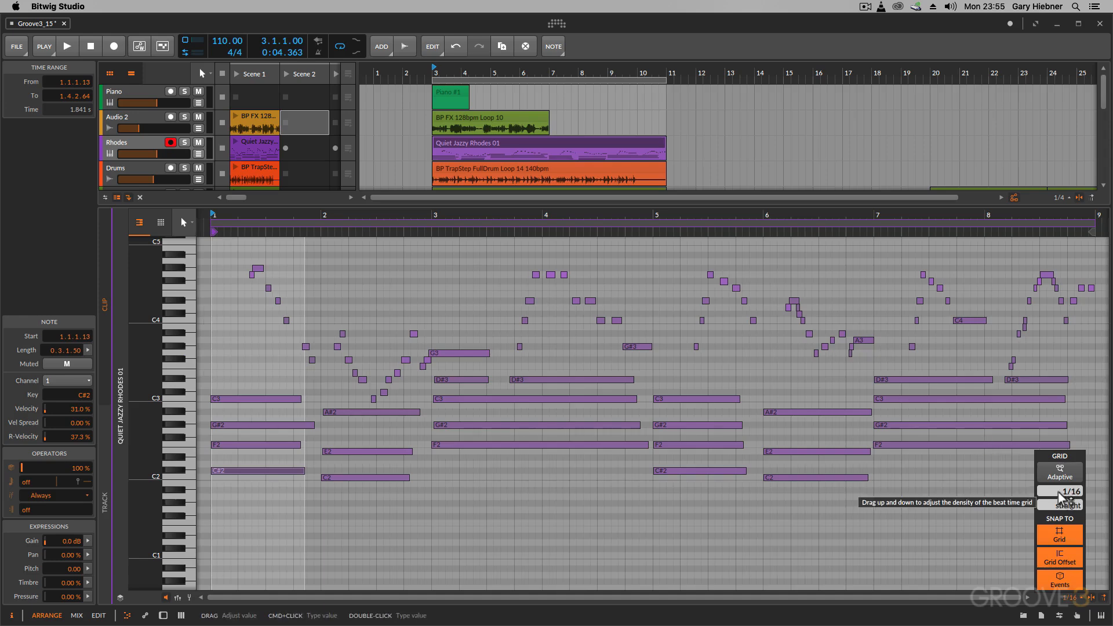
left_click(1059, 471)
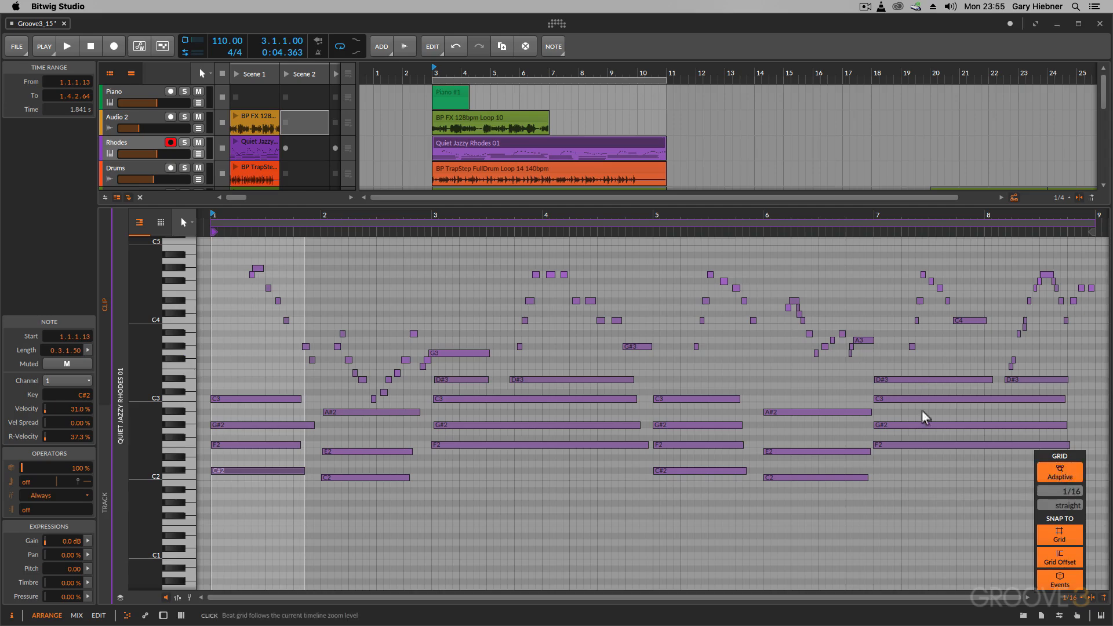
Turn off the note editor's adaptive grid and set a fixed 1/8 beat grid
left_click_drag(474, 214, 506, 179)
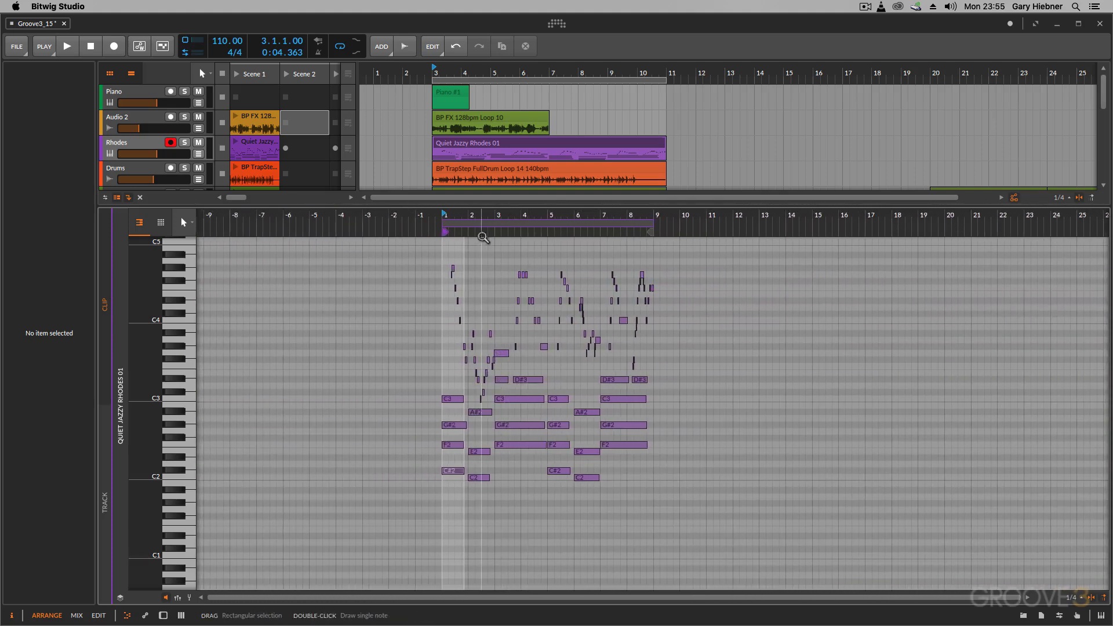
left_click_drag(498, 235, 498, 261)
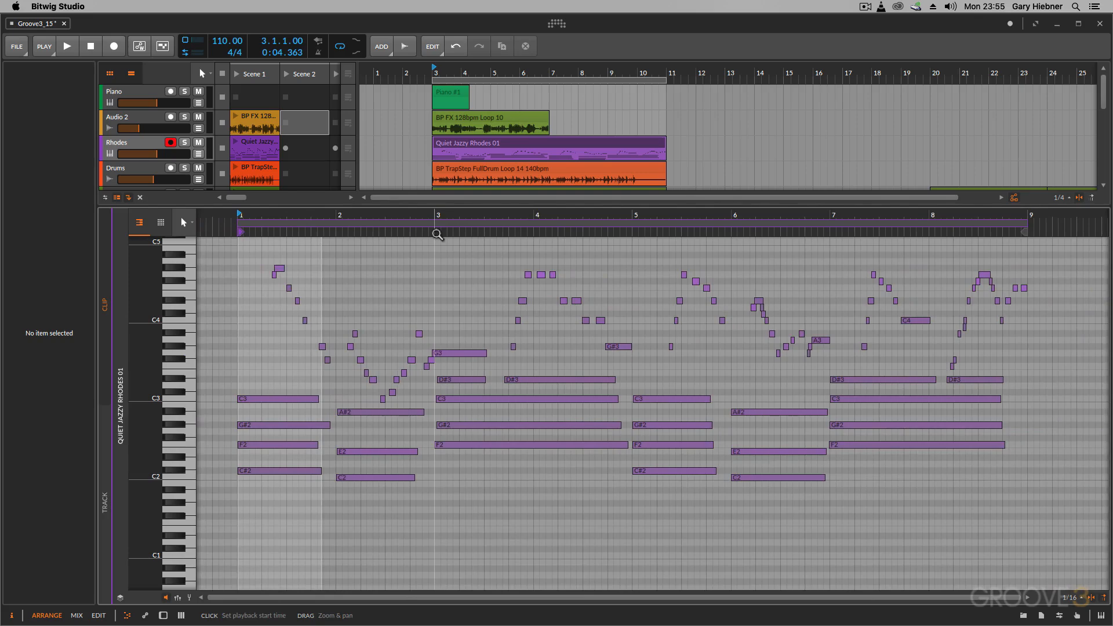
left_click(1078, 600)
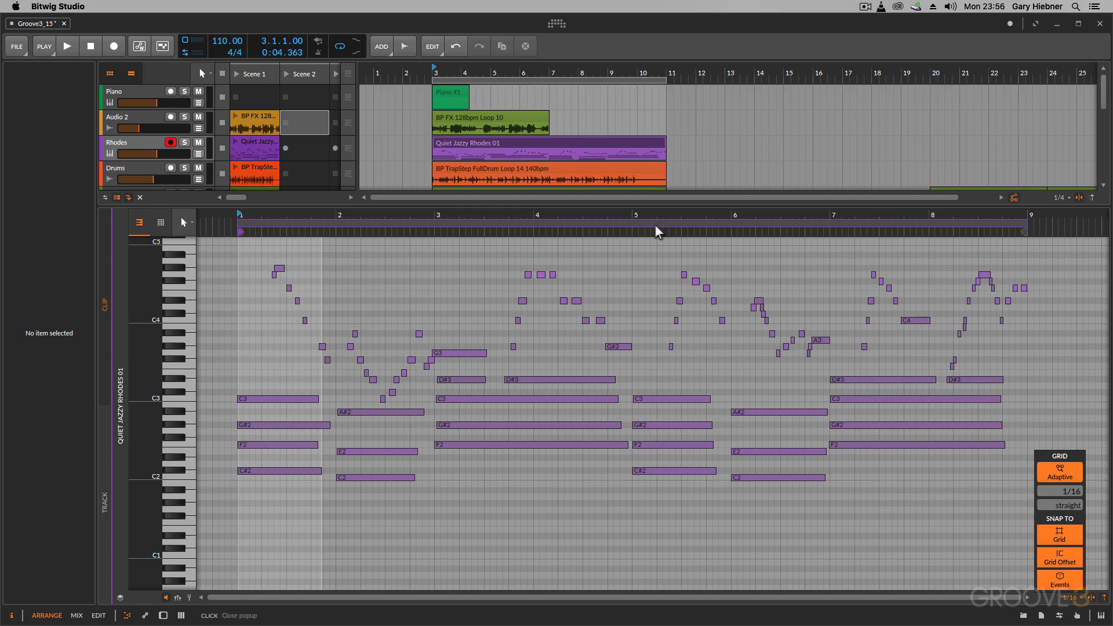
left_click(1061, 476)
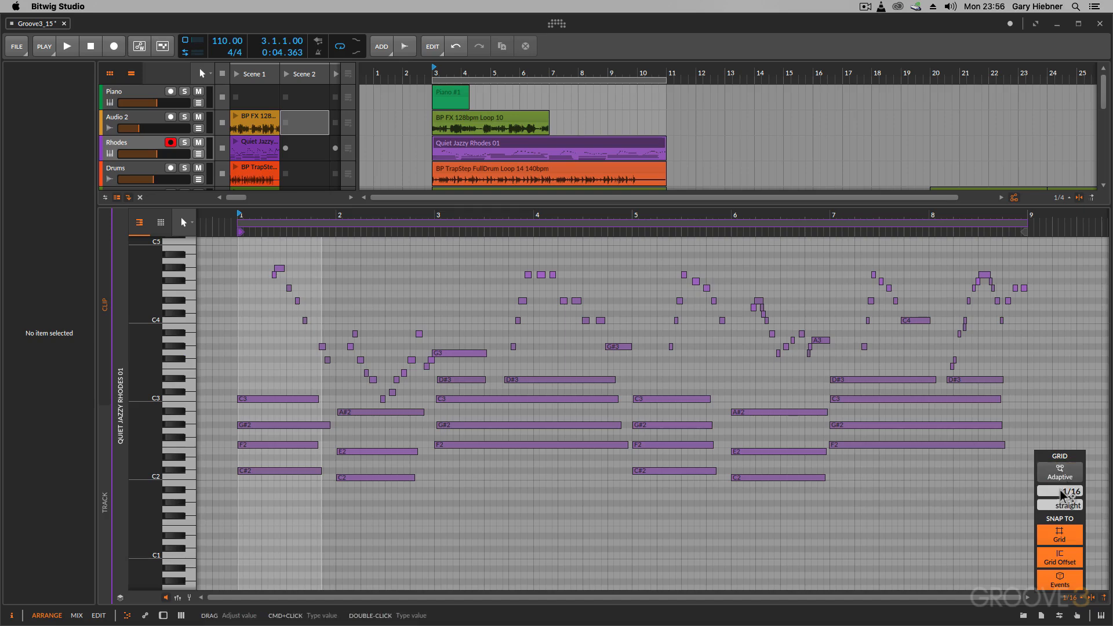
left_click_drag(1060, 491, 1060, 490)
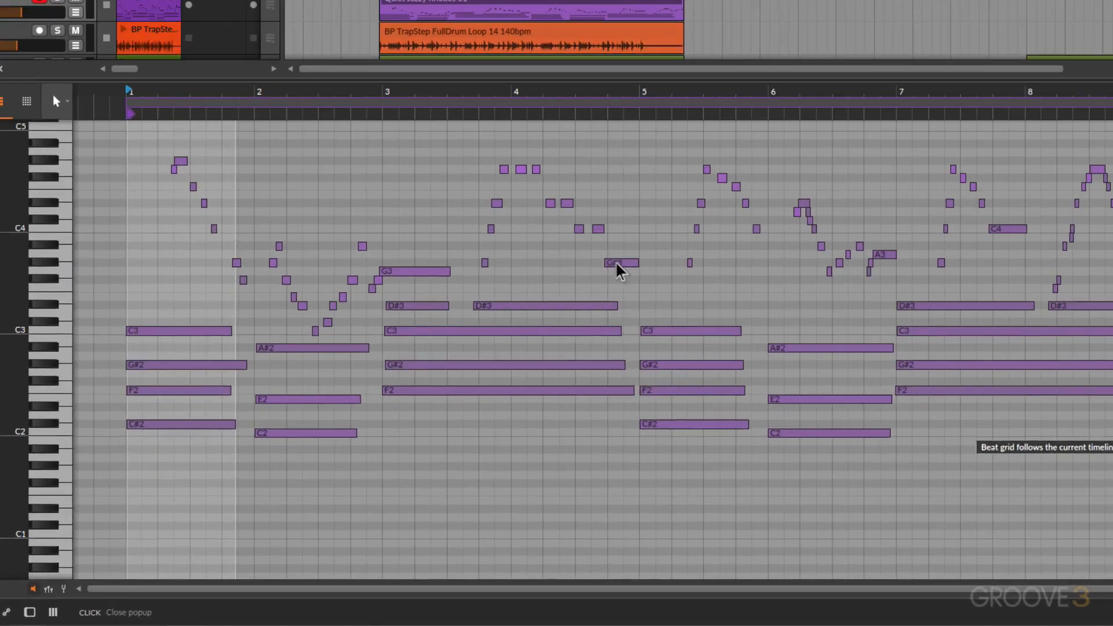
Try moving the G#3 note at the end of bar 4 earlier along the grid, return it to its place and deselect it
left_click_drag(619, 269, 549, 262)
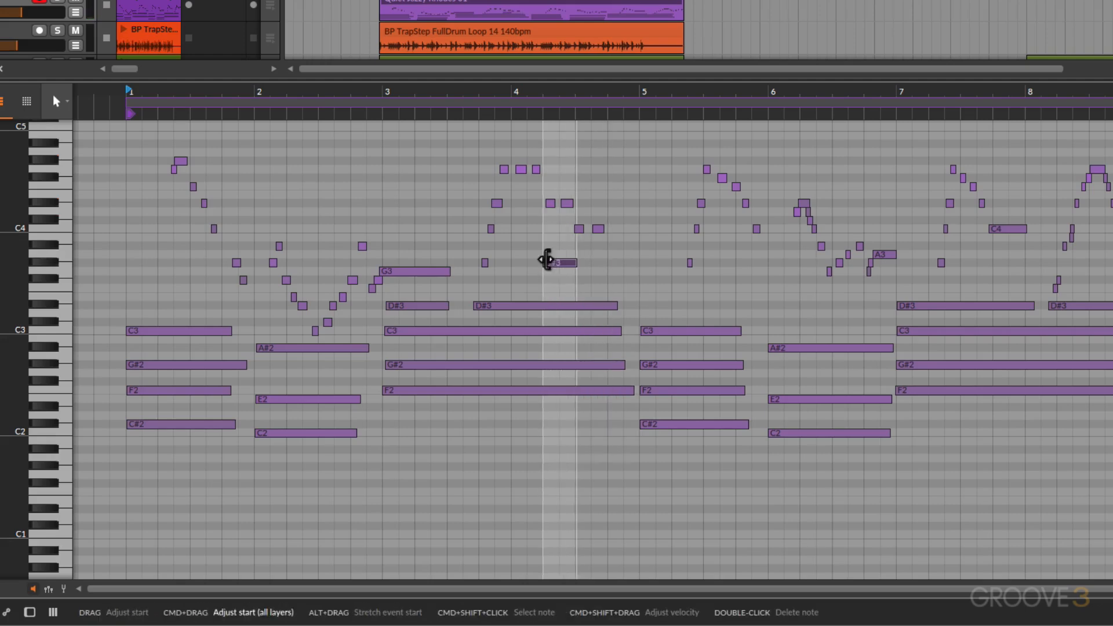
key("Right")
key("Right")
key("Right")
key("Left")
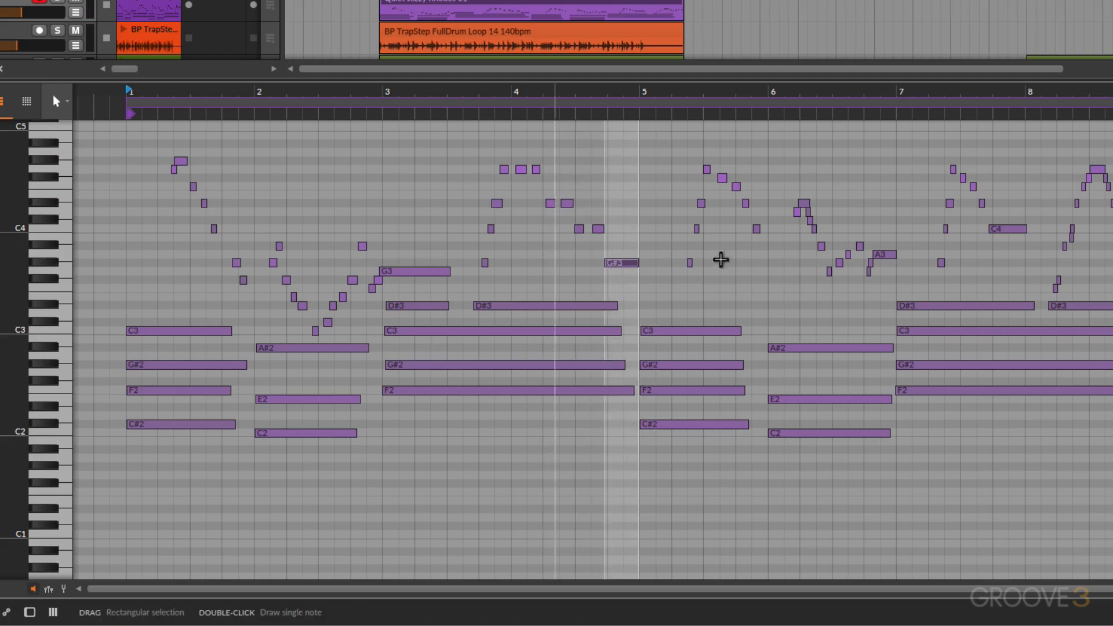
left_click(655, 282)
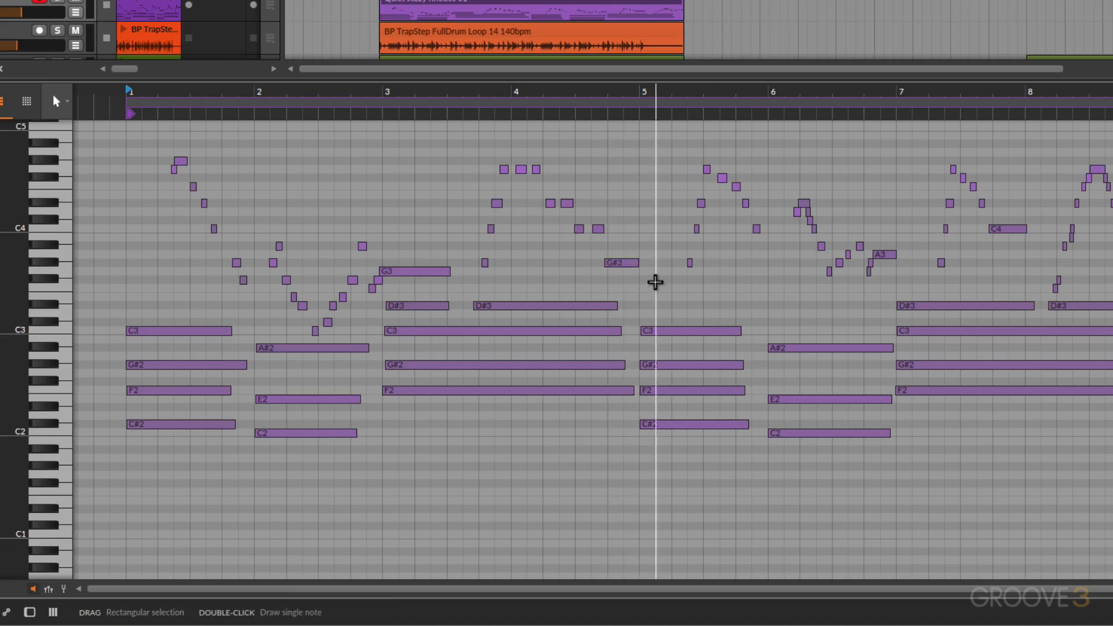
Try quantizing all notes in the Rhodes clip and undo the quantization
right_click(623, 266)
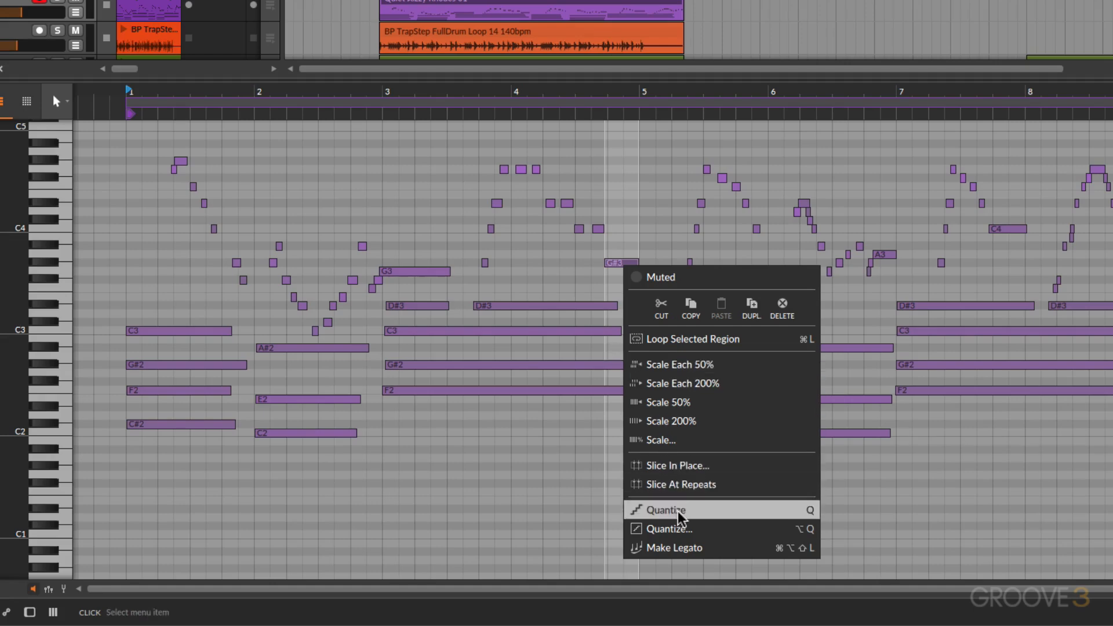
left_click(539, 254)
left_click(538, 255)
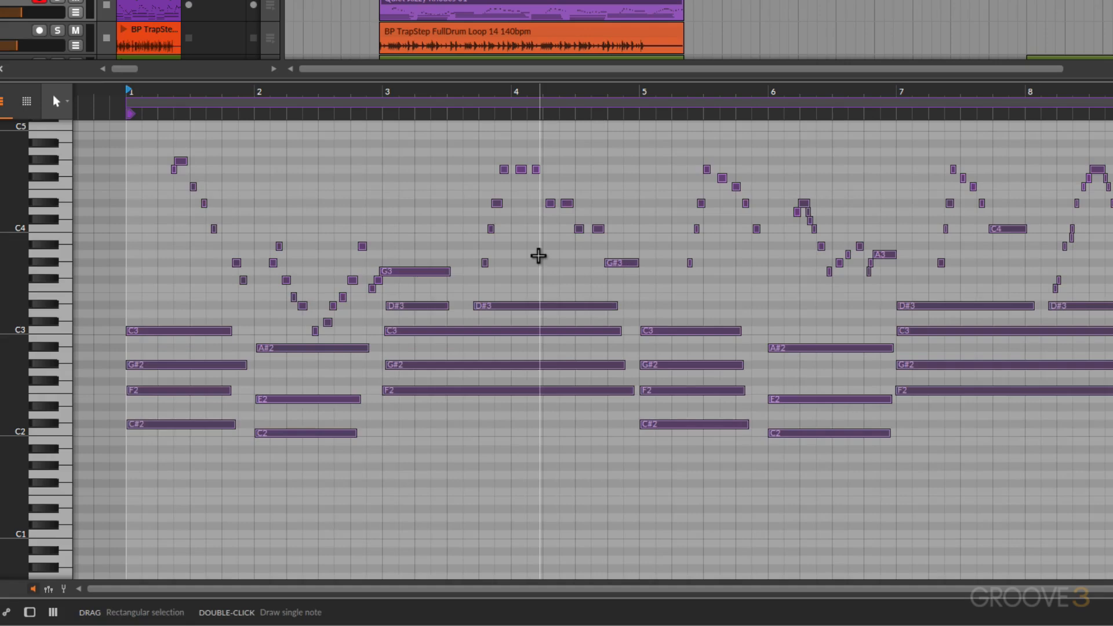
key("q")
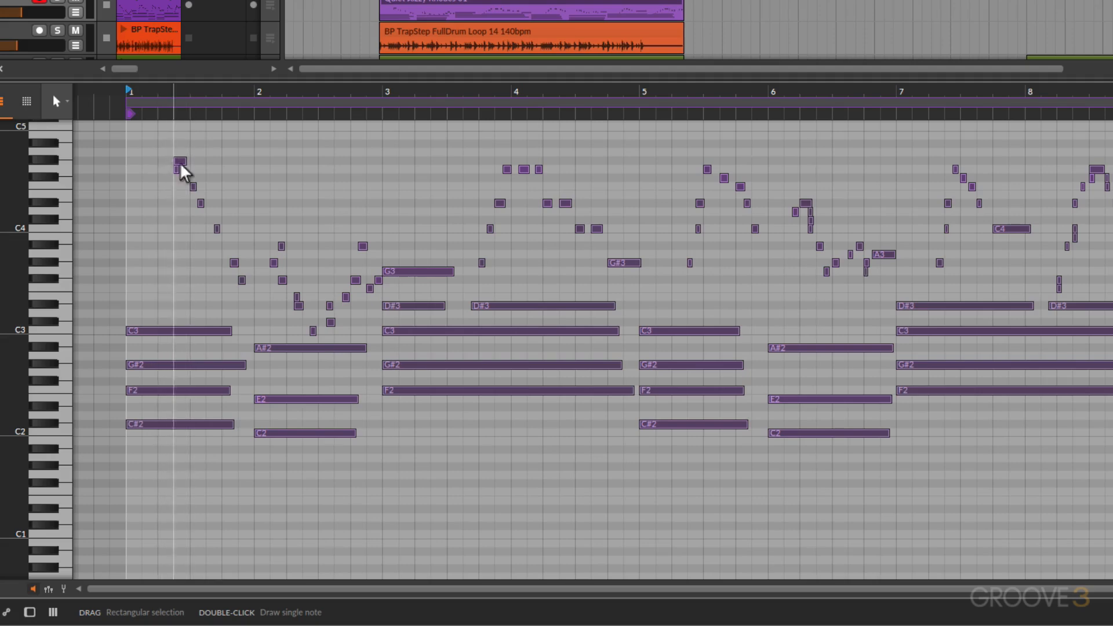
key("ctrl+z")
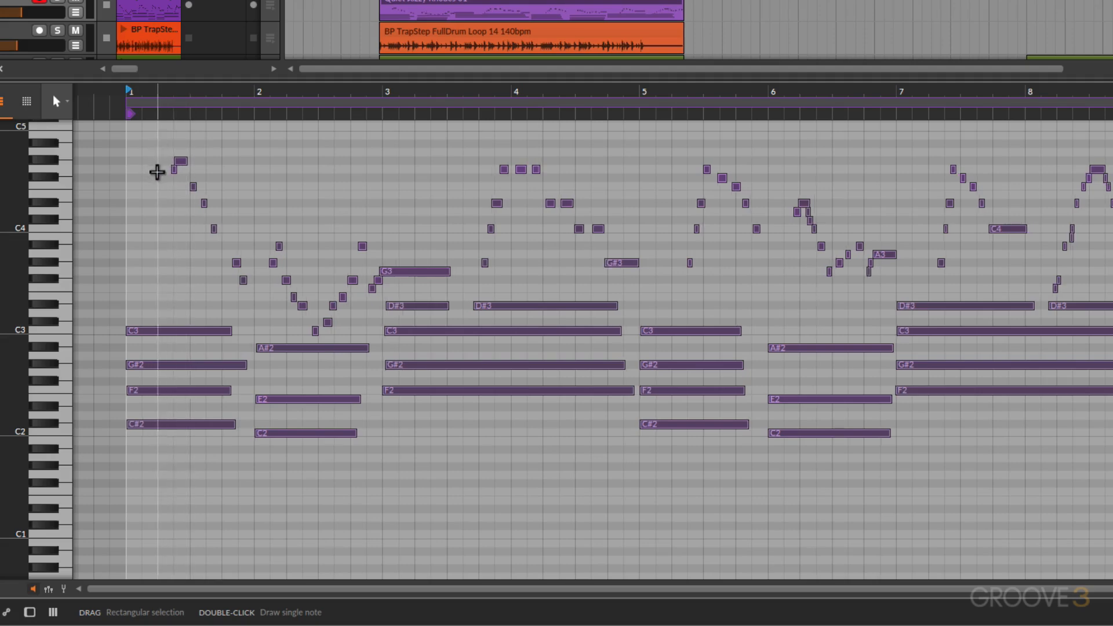
key("ctrl+a")
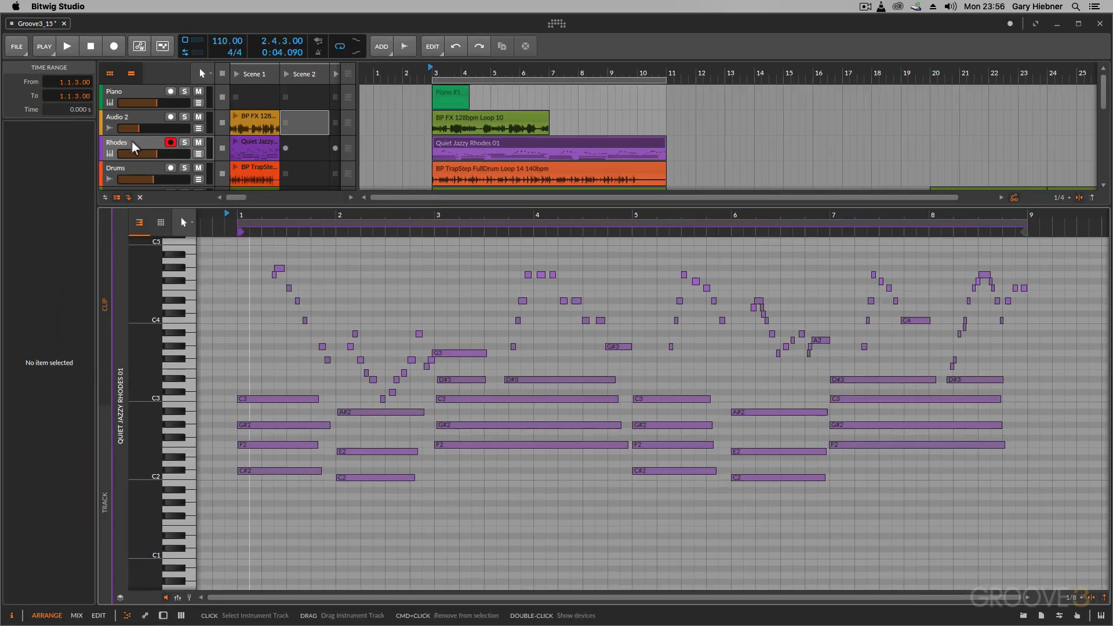
Solo the Rhodes track and play the unquantized opening of its clip
left_click(184, 142)
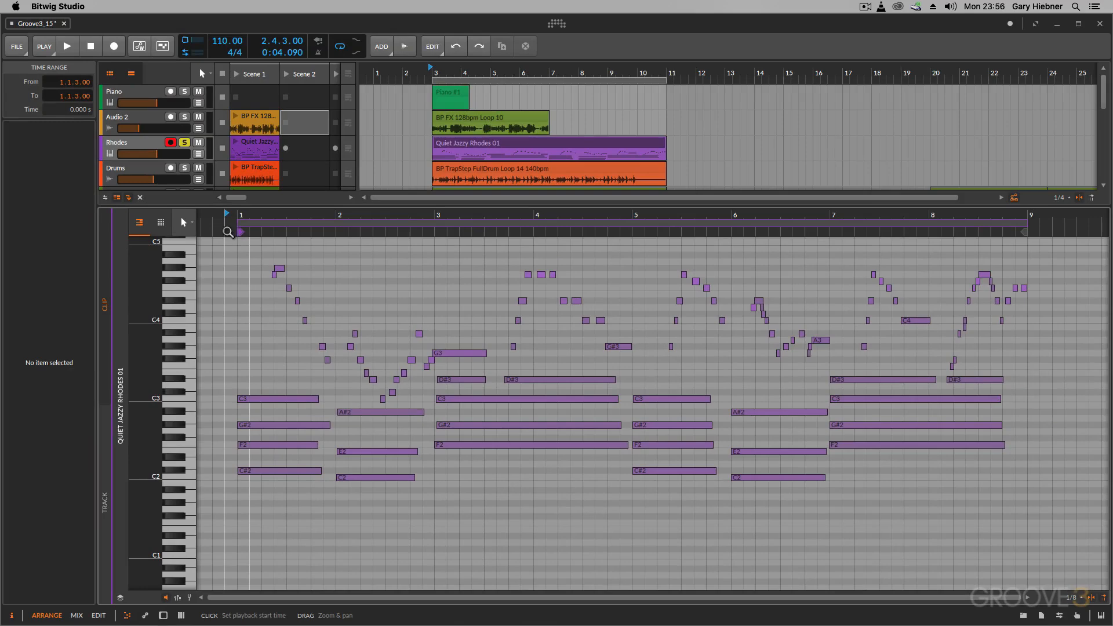
key("space")
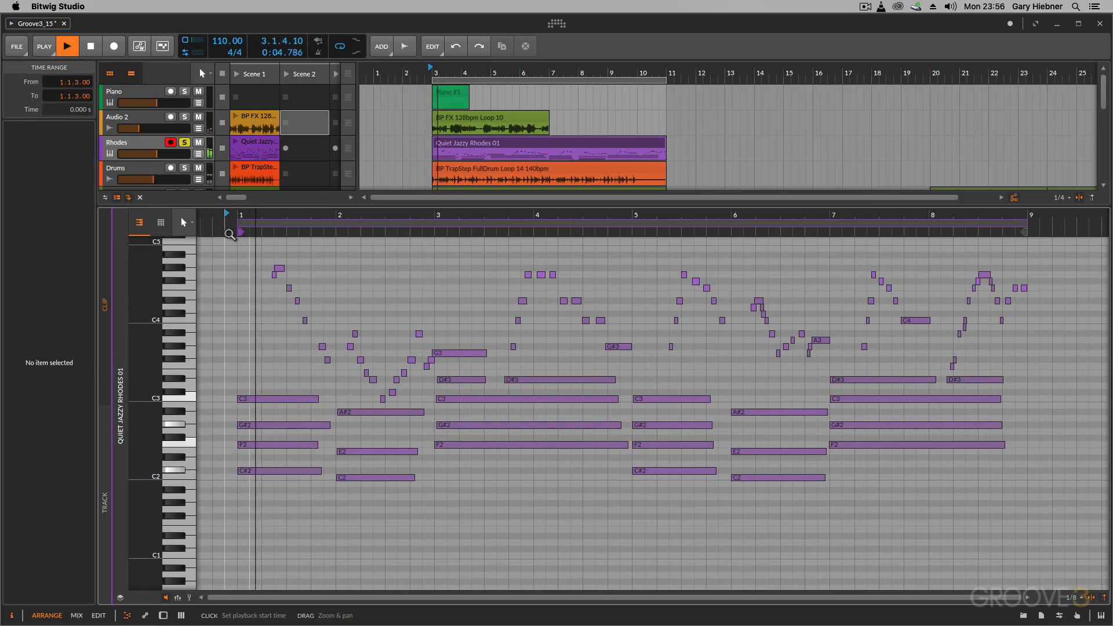
key("space")
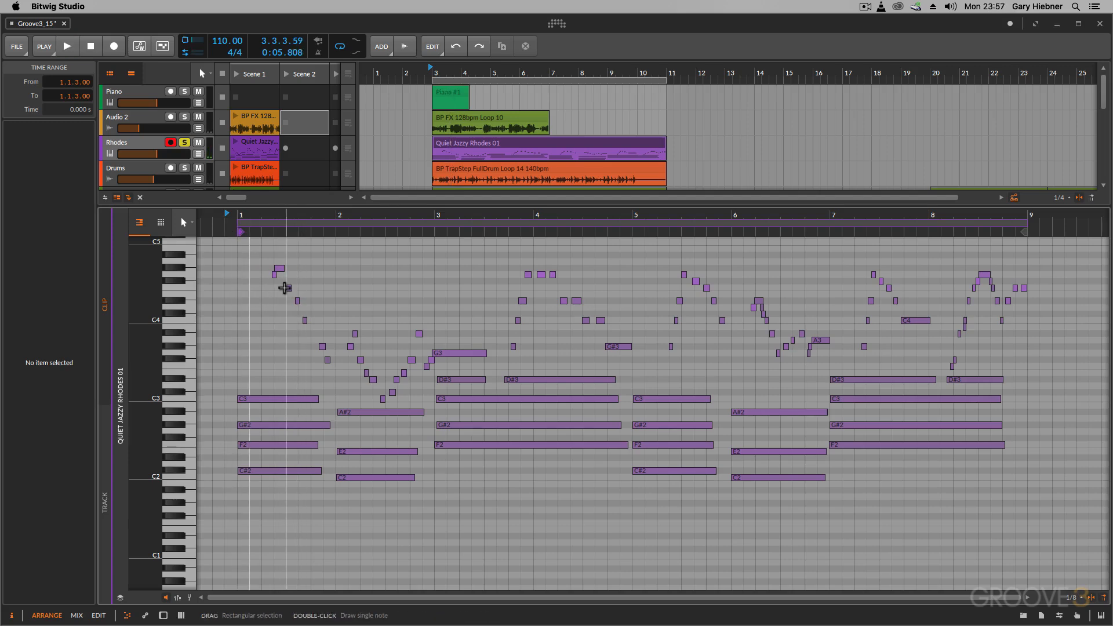
Quantize every note in the clip, play the opening from just before bar 1 and undo the quantization
key("super+a")
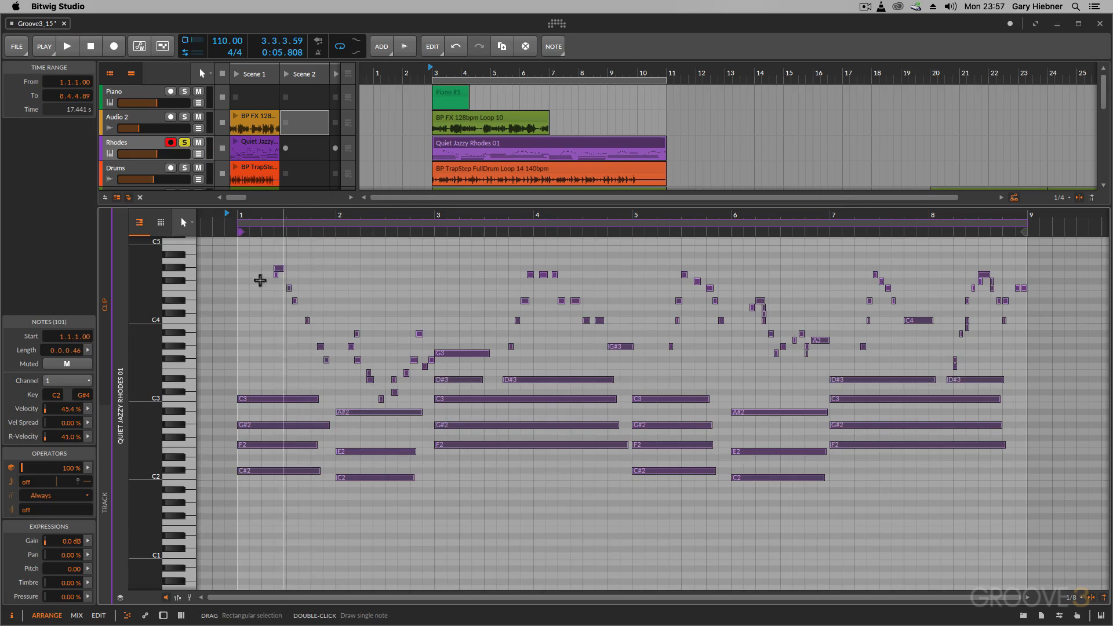
left_click(230, 234)
key("space")
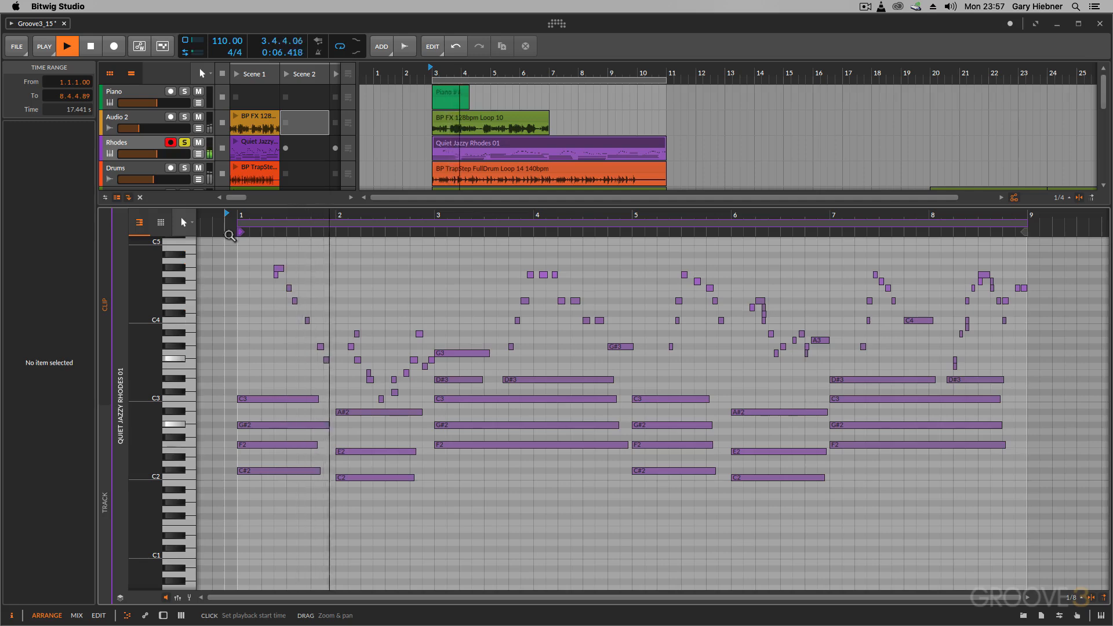
key("space")
key("super+z")
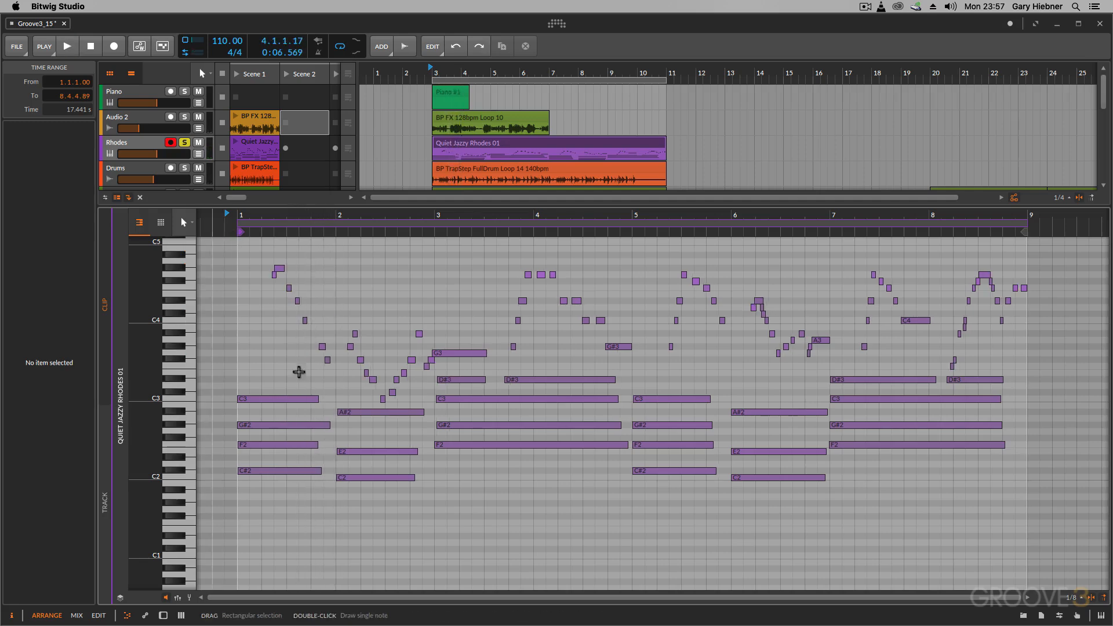
Turn the note editor's adaptive beat grid back on and close the grid settings
left_click(1070, 599)
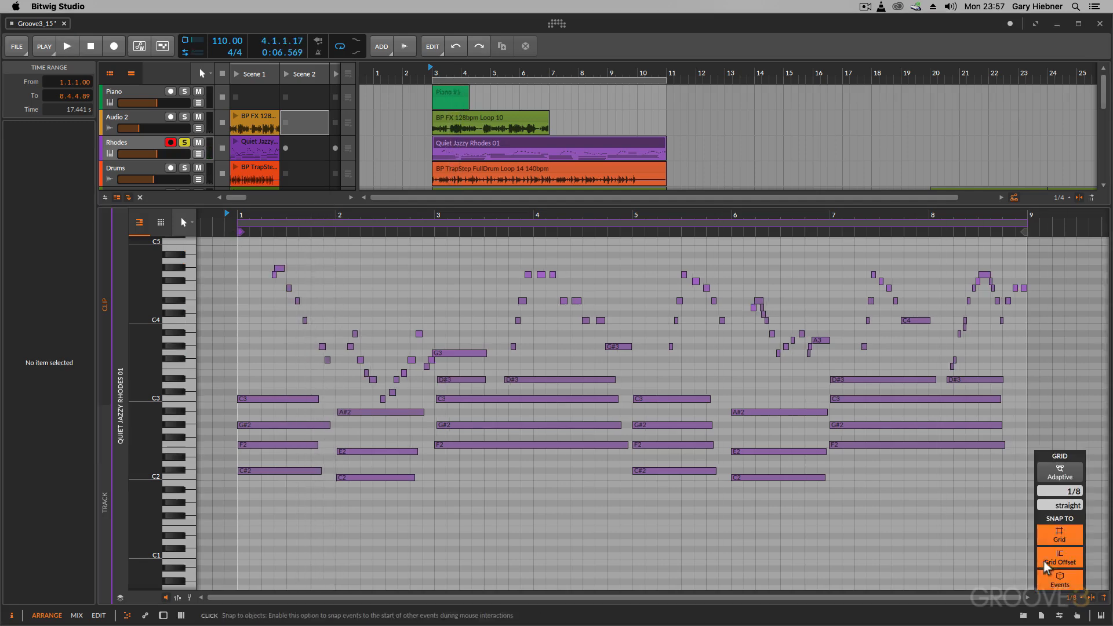
left_click(1050, 479)
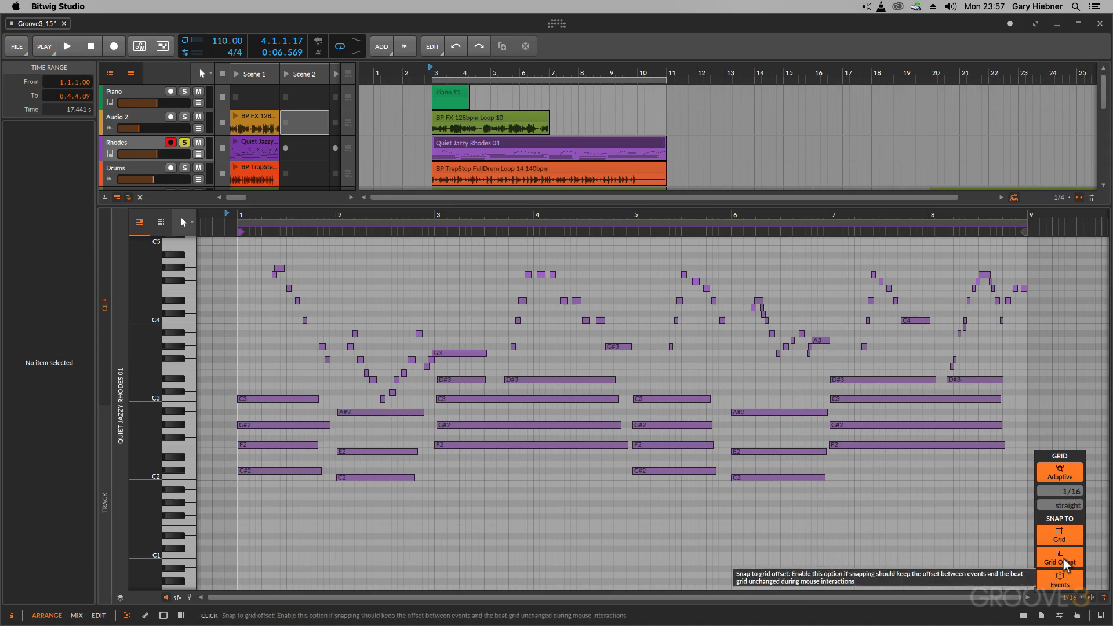
left_click(590, 494)
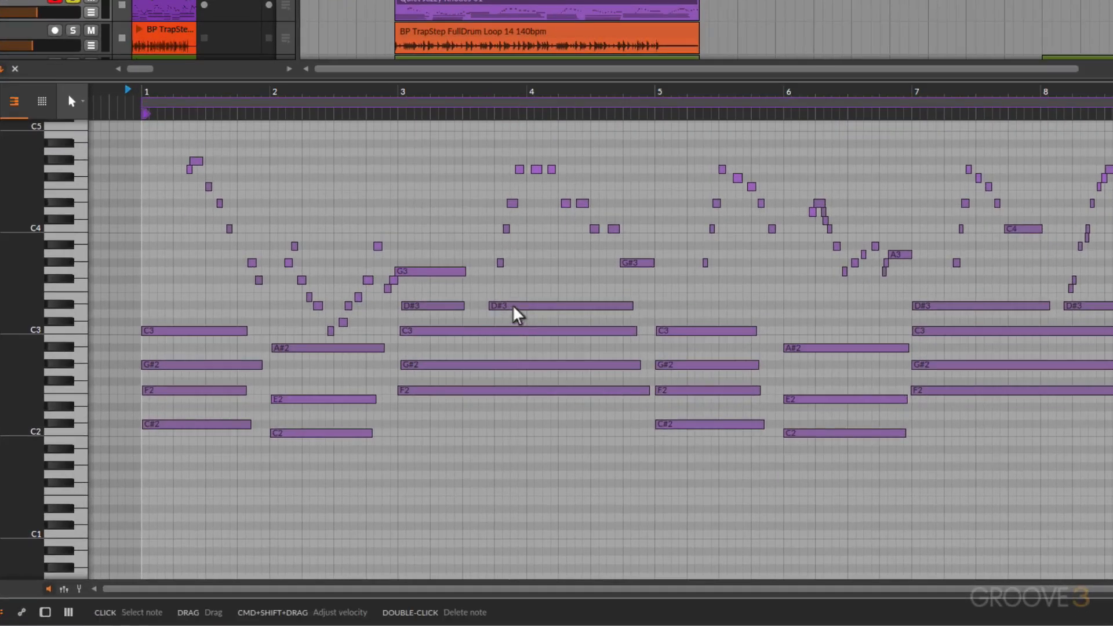
Try moving the long D#3 note that starts late in bar 3 along the grid and return it to its place
left_click_drag(523, 381, 538, 382)
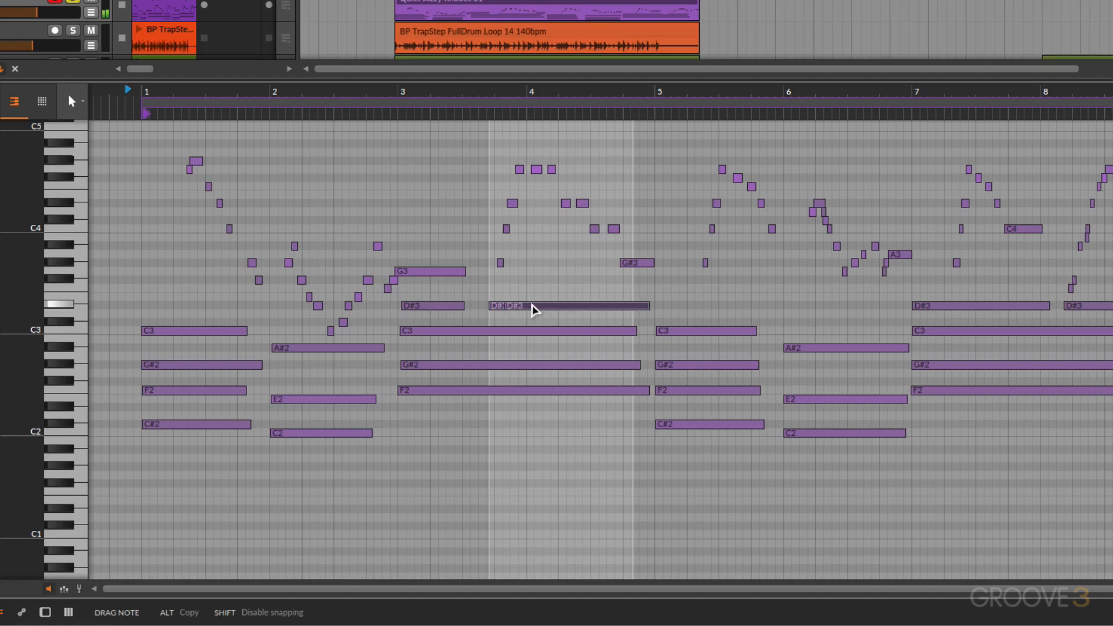
left_click_drag(532, 306, 510, 313)
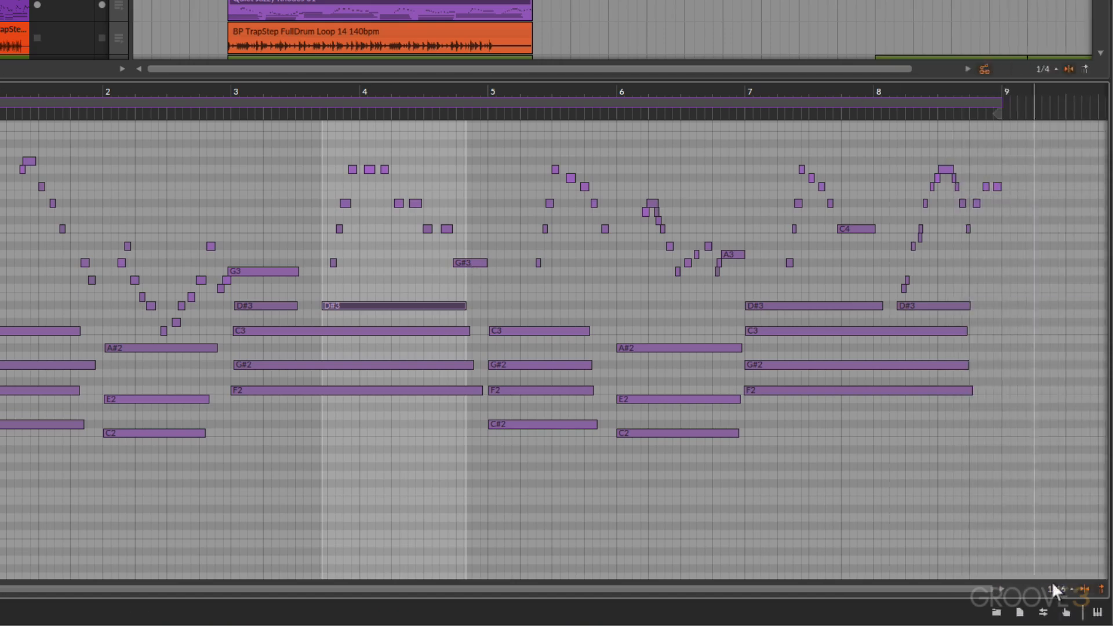
Review the note editor's grid snapping options and try moving the long D#3 note that starts late in bar 3
left_click(1059, 588)
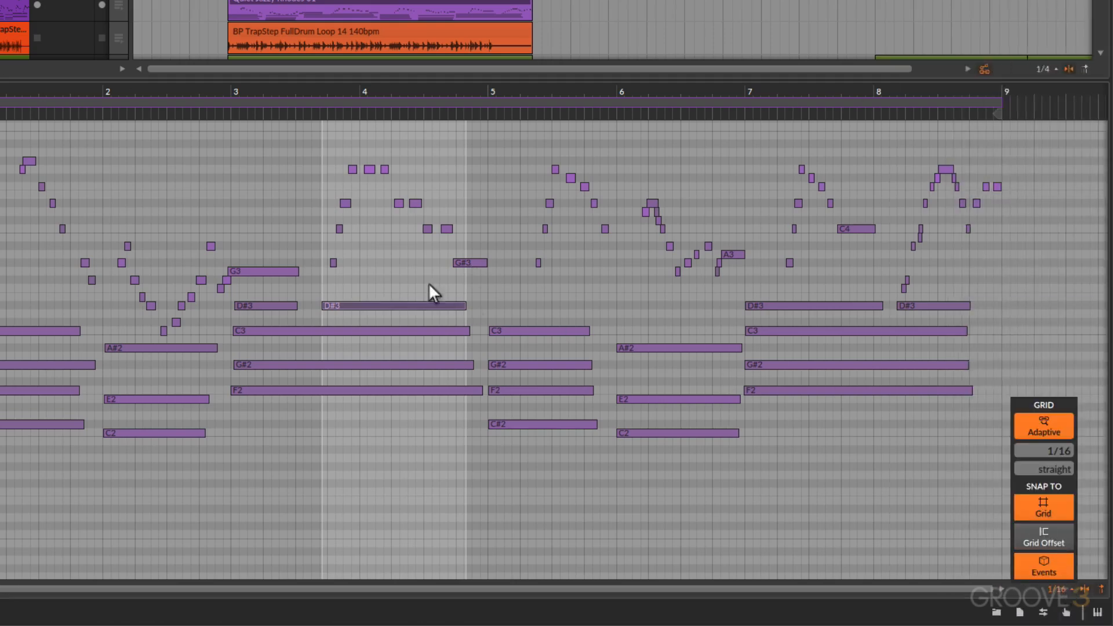
mouse_move(347, 306)
left_mouse_down()
mouse_move(407, 317)
mouse_move(420, 308)
mouse_move(356, 303)
left_mouse_up()
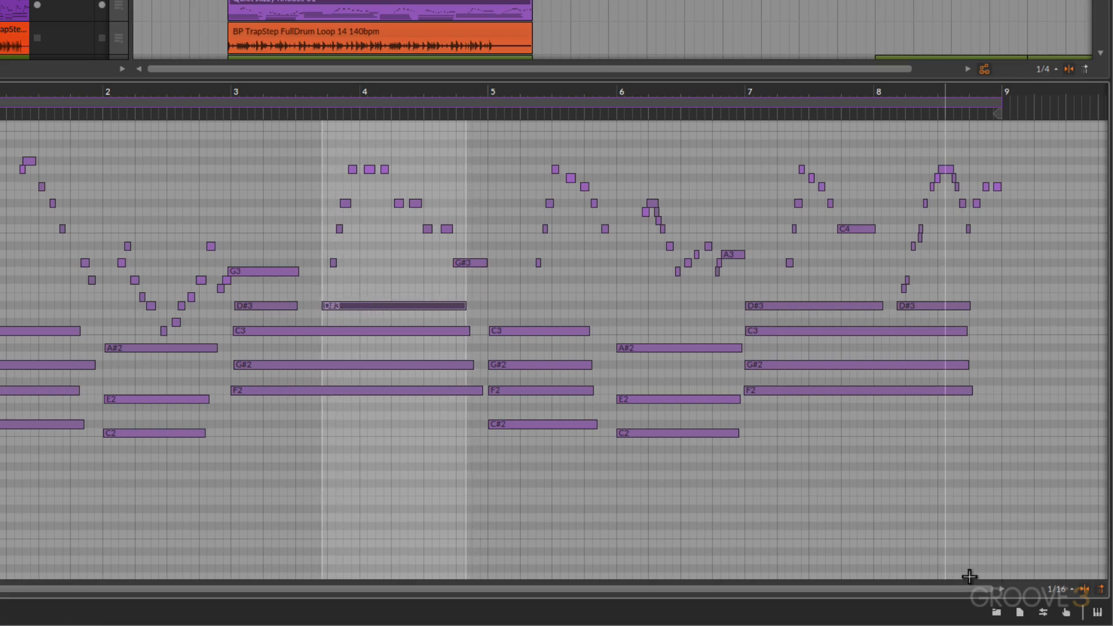
left_click(1062, 588)
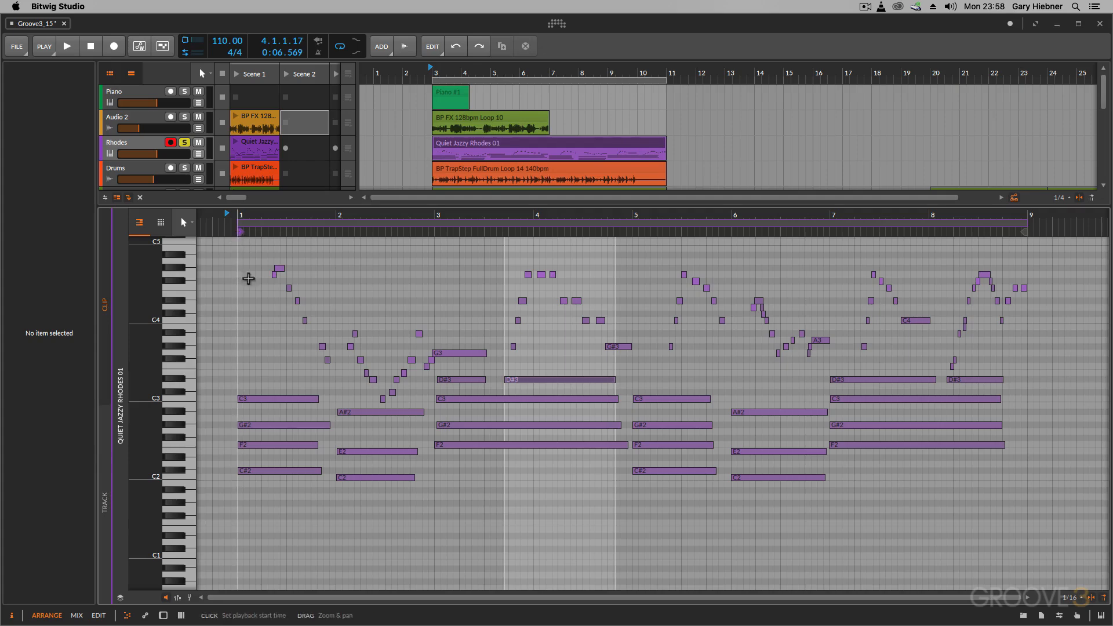
Compare the note editor's whole-track content for Rhodes with its individual clip content, ending on the clip content
left_click(109, 413)
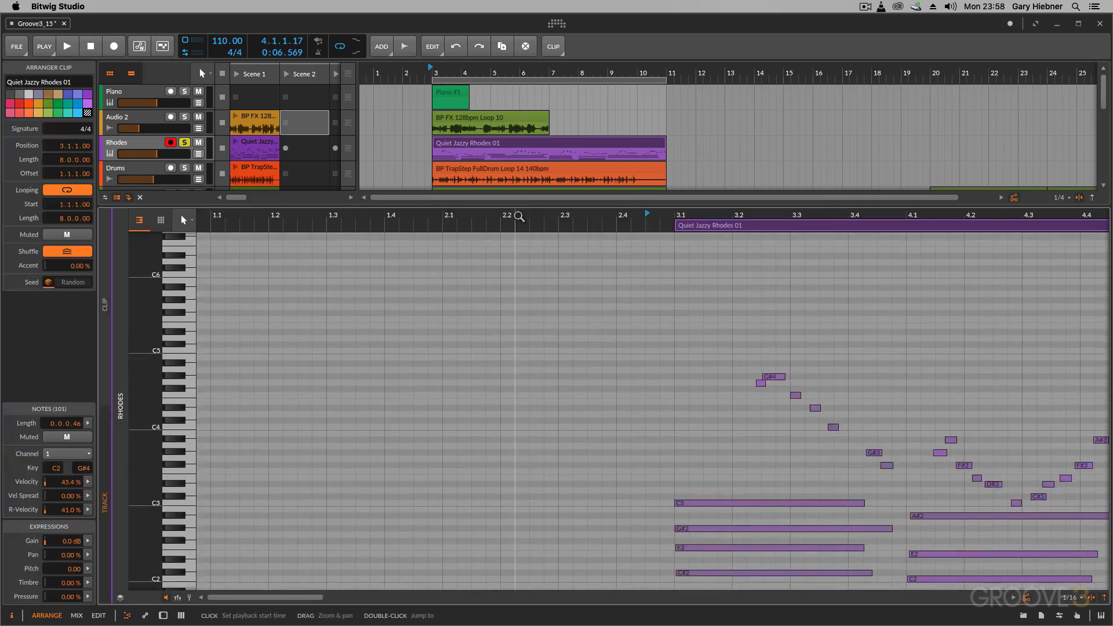
left_click_drag(516, 218, 284, 214)
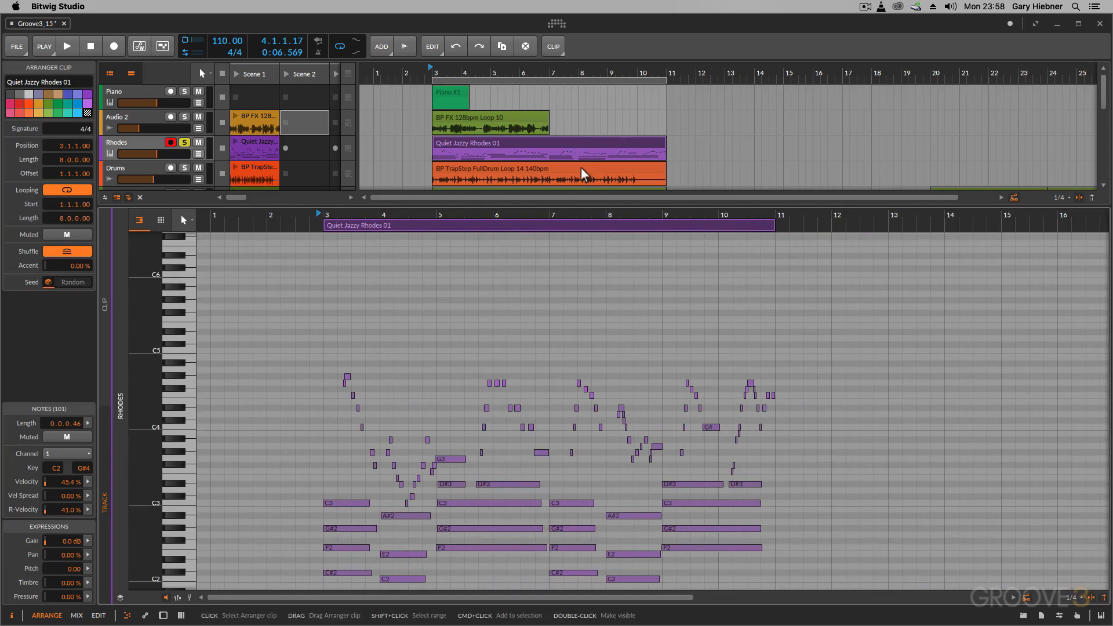
left_click(105, 305)
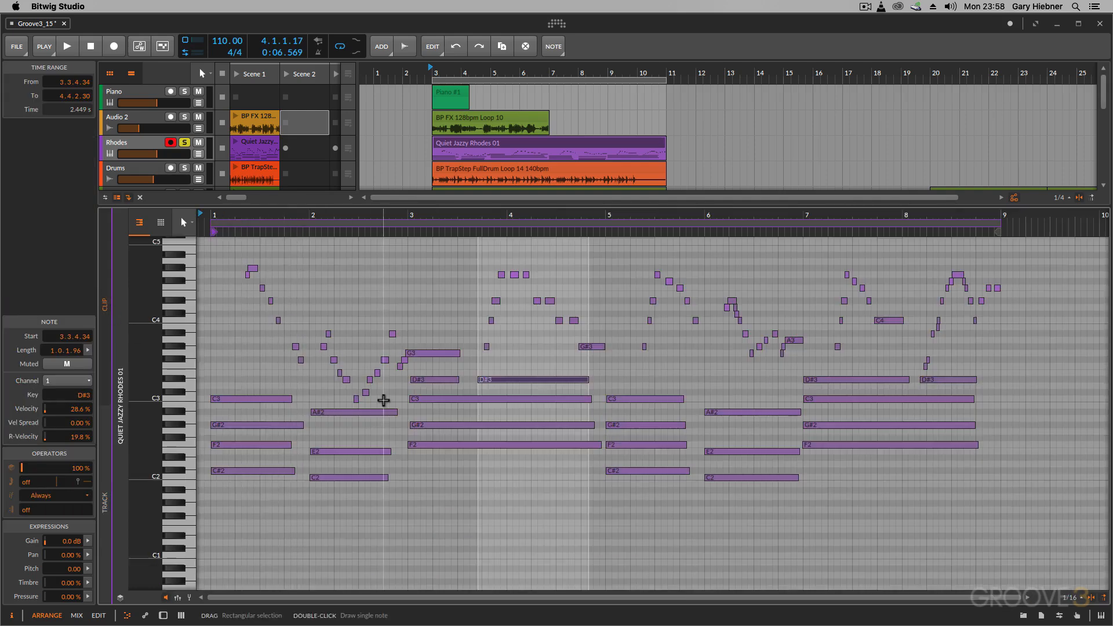
left_click(103, 423)
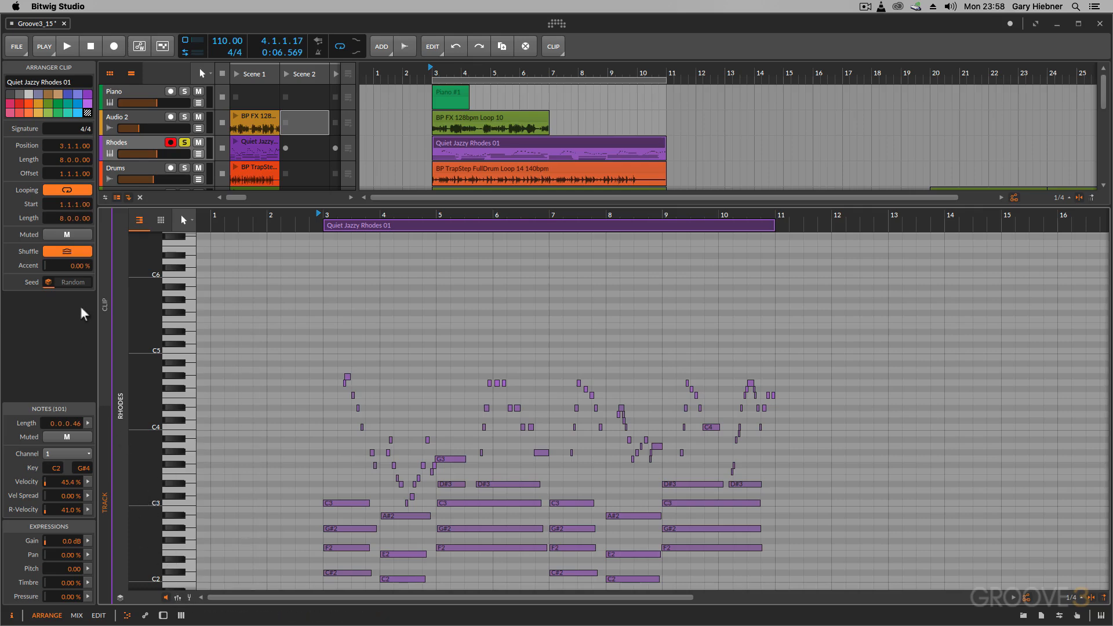
left_click(104, 304)
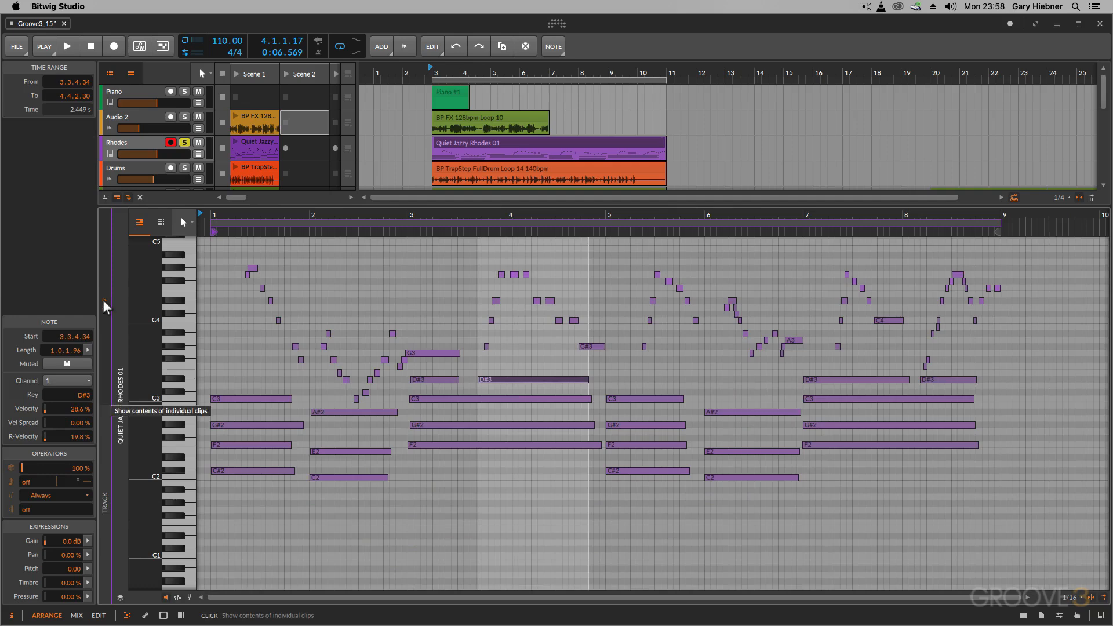
Select every C2 note in the Rhodes clip, view the clip in the drum editor and return to the piano roll
left_click(189, 478)
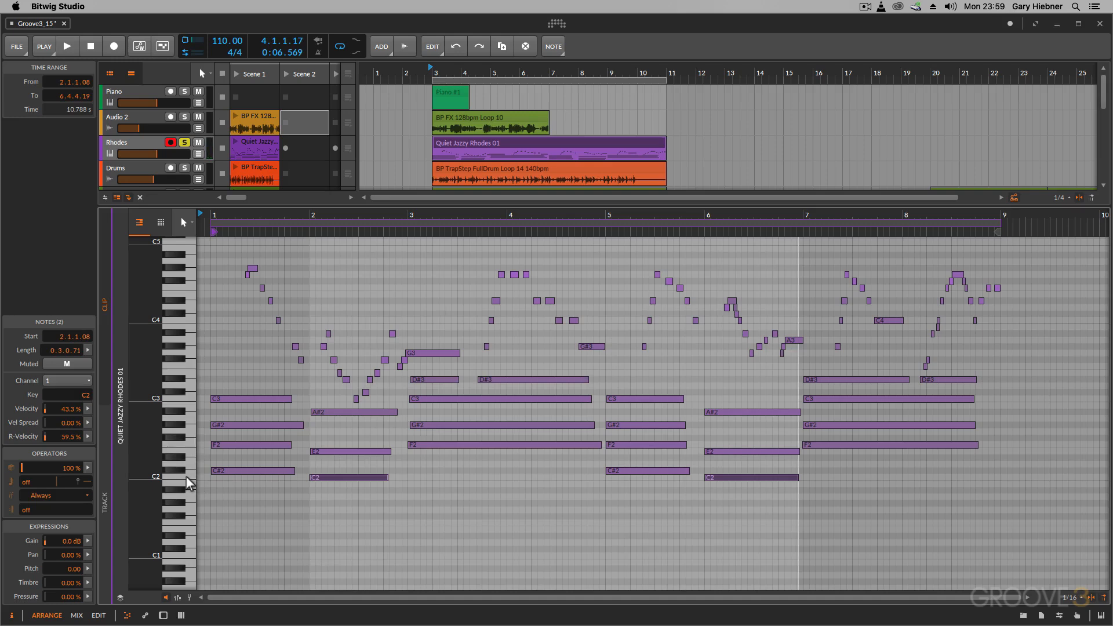
left_click(161, 224)
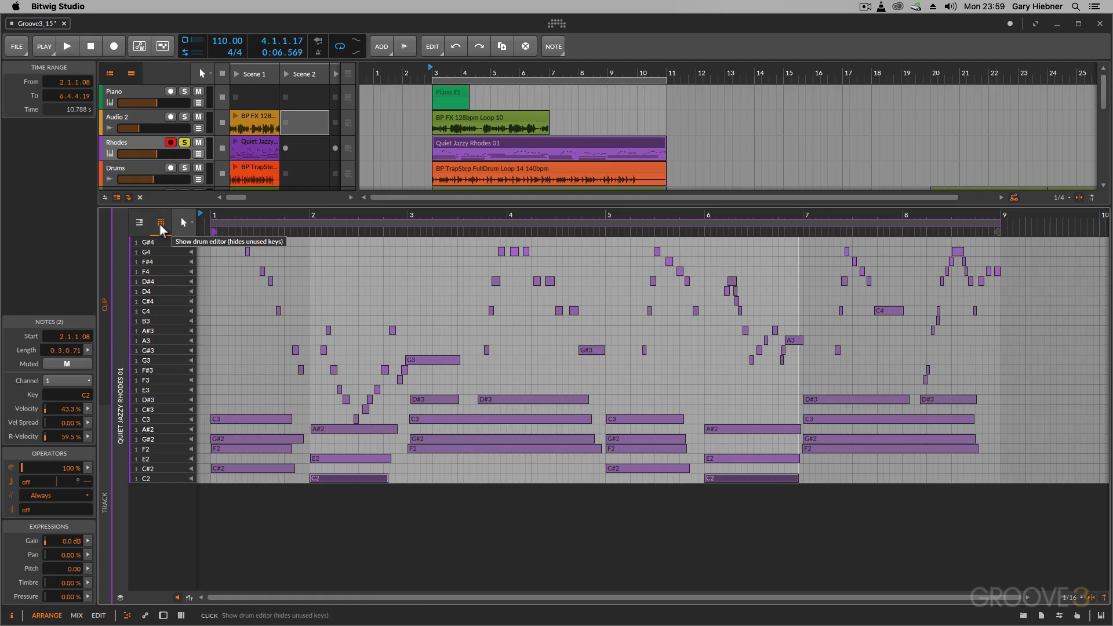
left_click(139, 223)
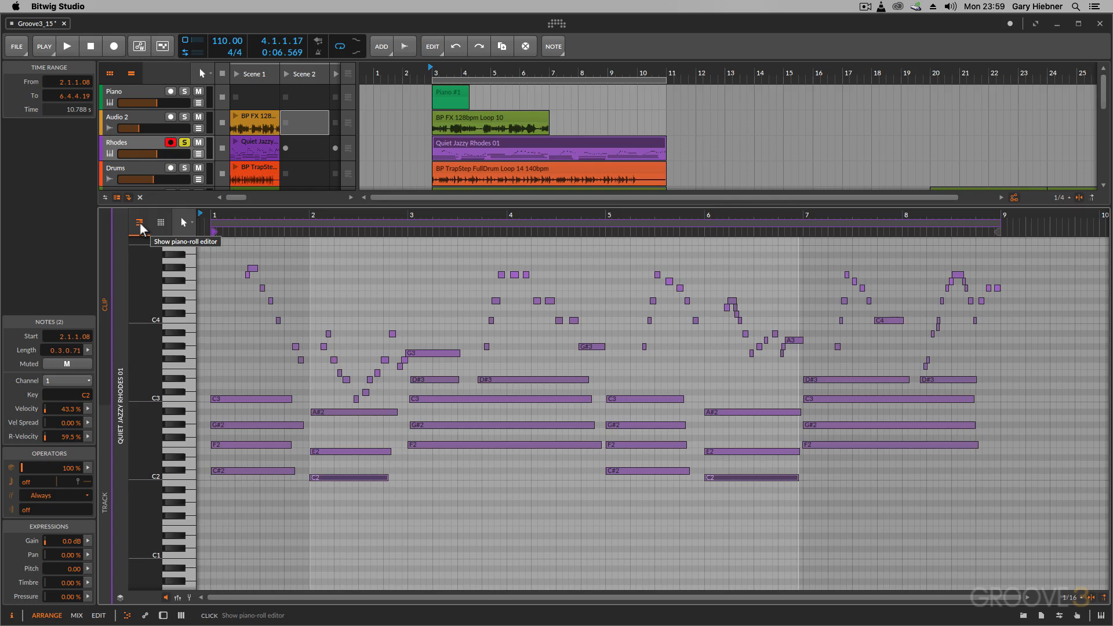
Close the note editor and add a new instrument track holding Bitwig's Drum Machine device
left_click(129, 615)
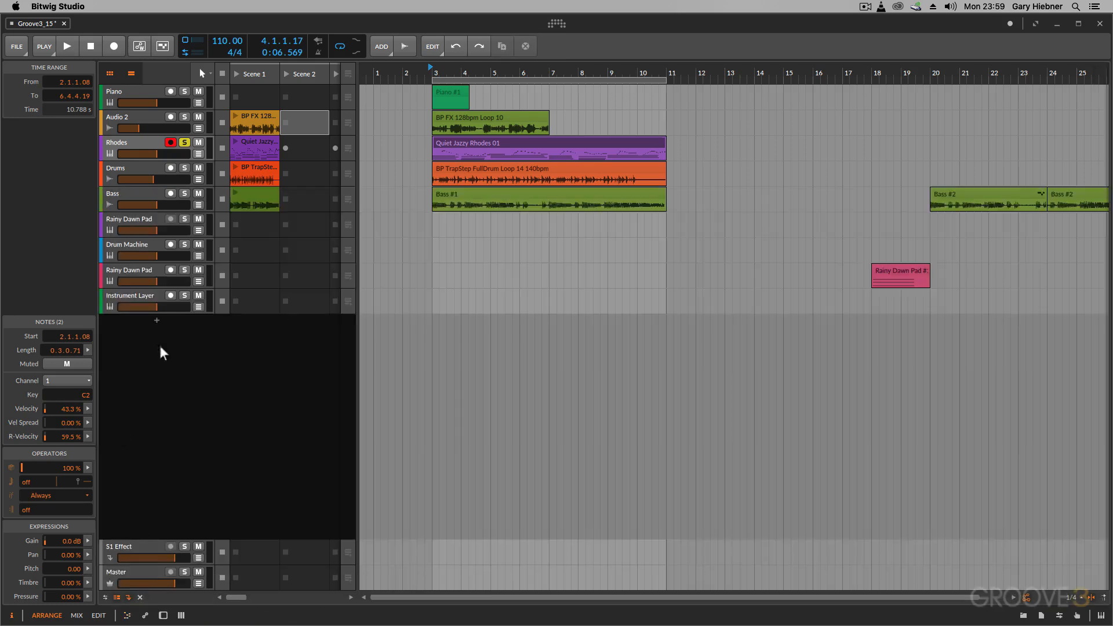
left_click(155, 320)
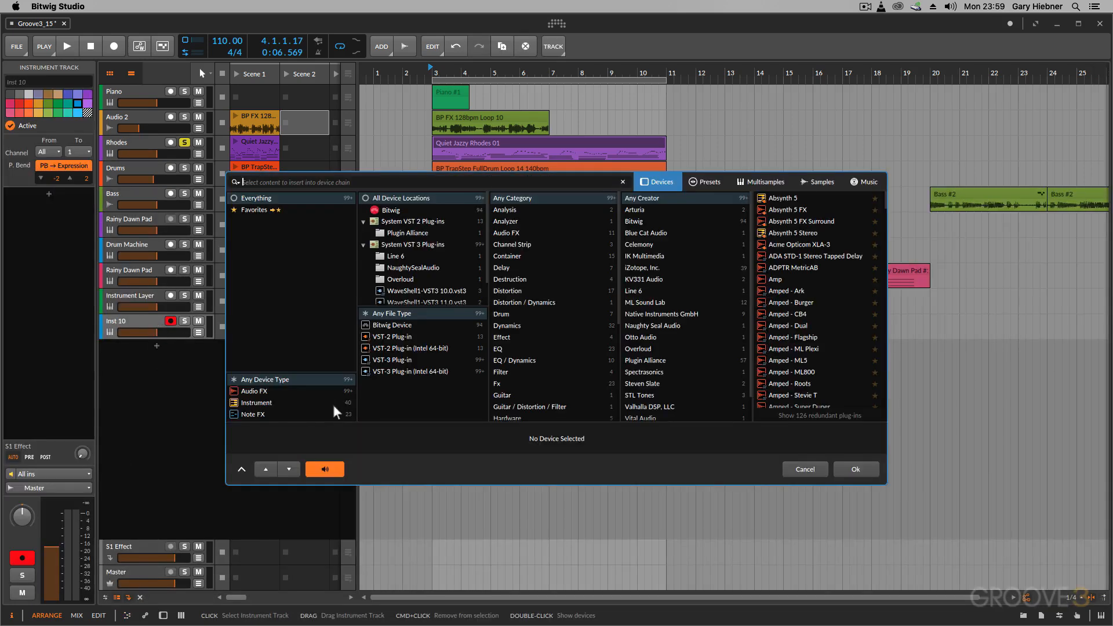
left_click(260, 402)
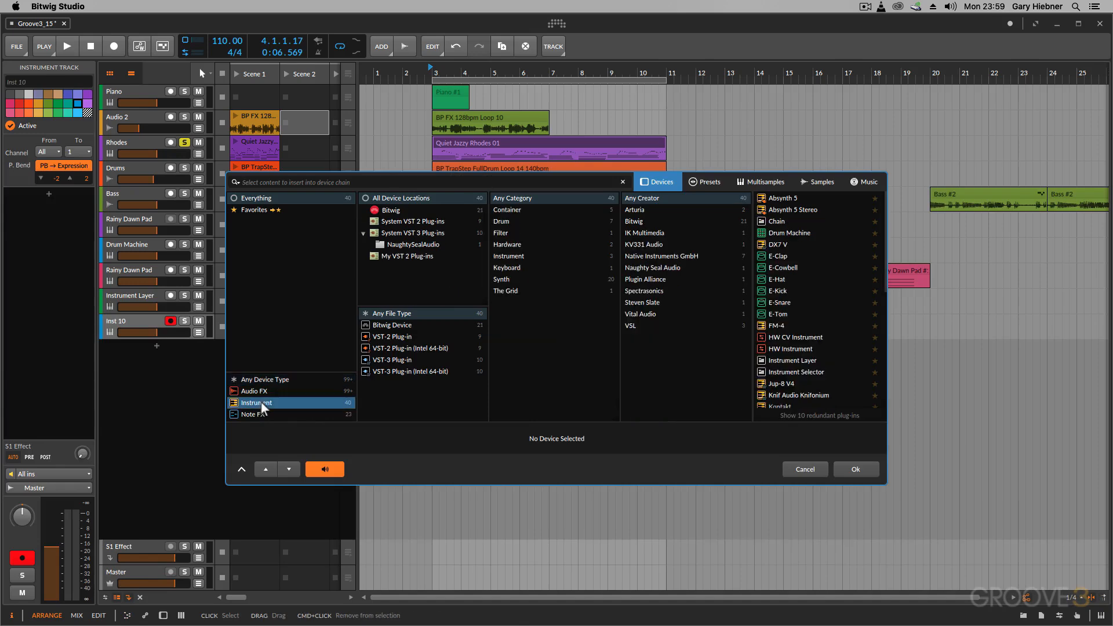
left_click(384, 325)
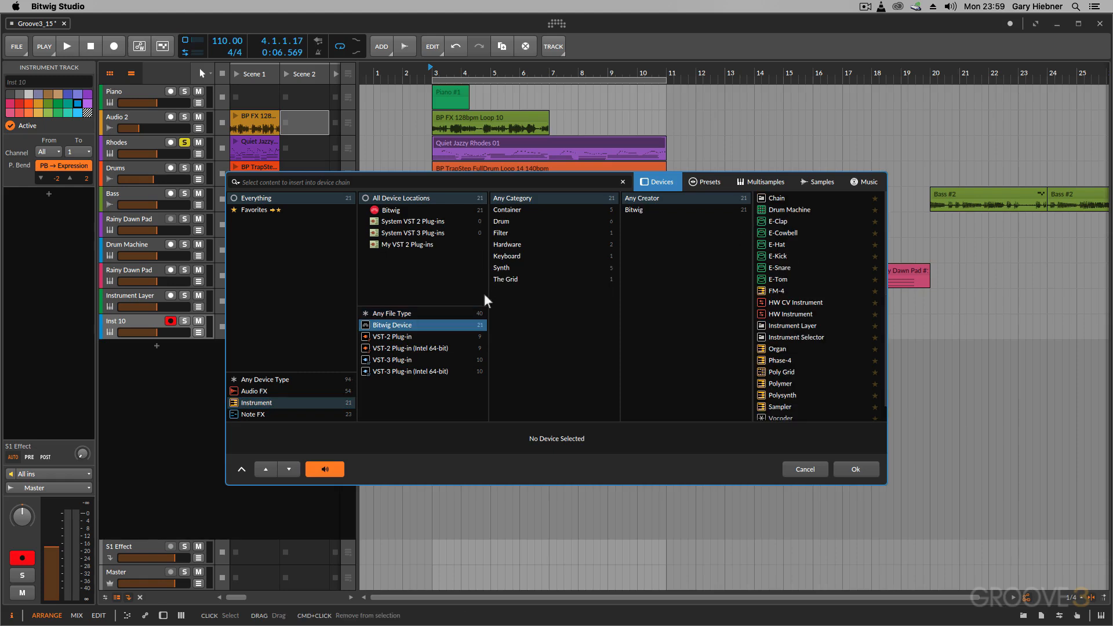
left_click(792, 210)
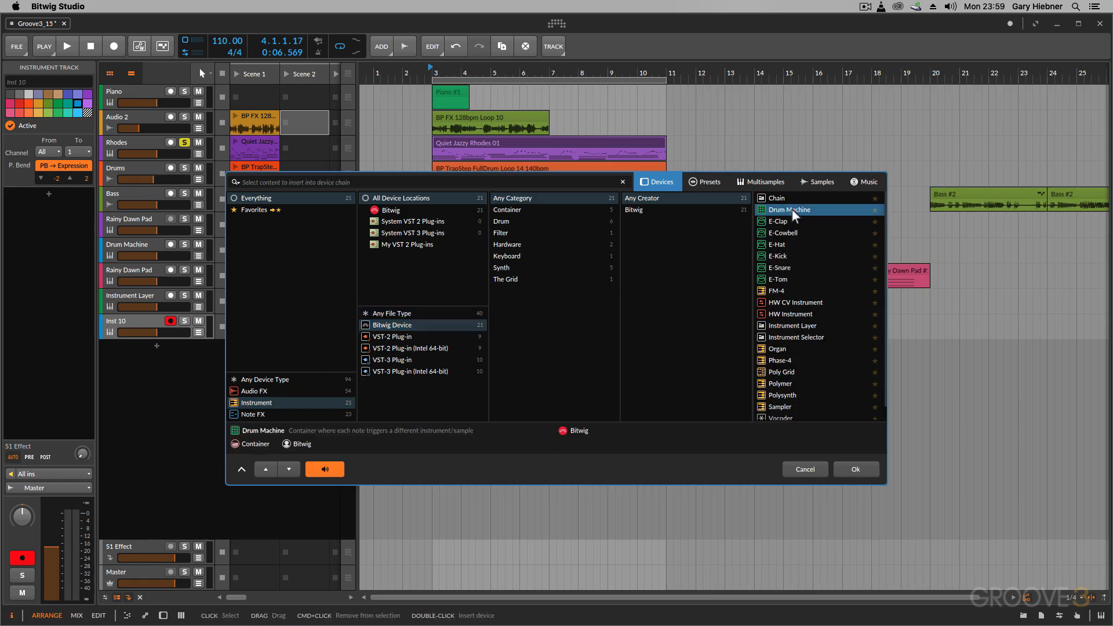
left_click(859, 468)
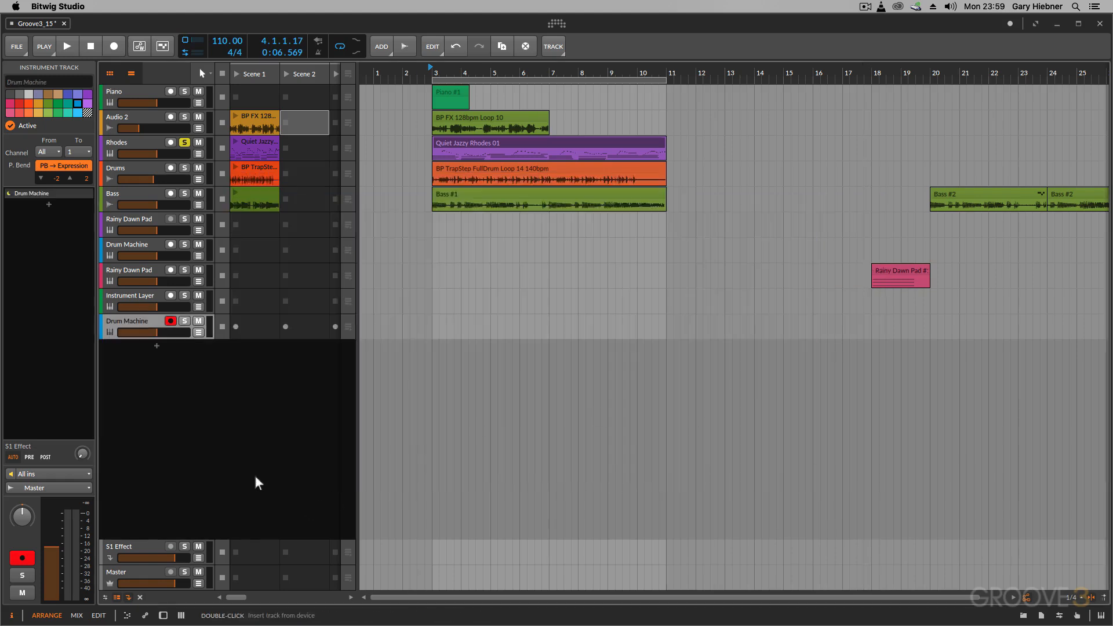
Show the new track's device chain and load an E-Kick onto the Drum Machine's C1 pad
double_click(143, 325)
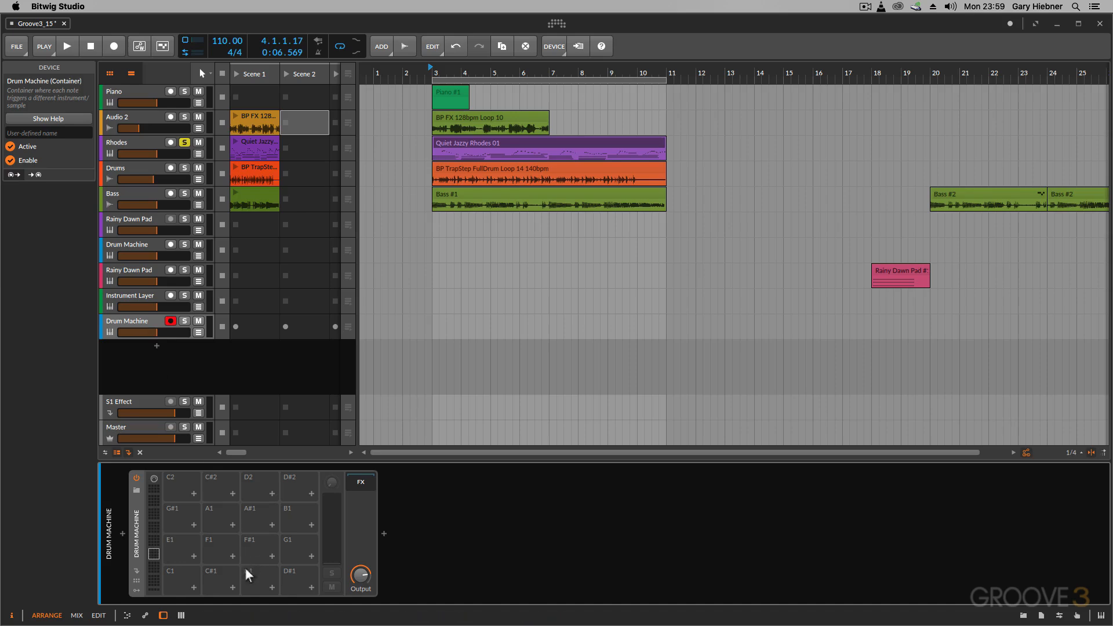
left_click(193, 587)
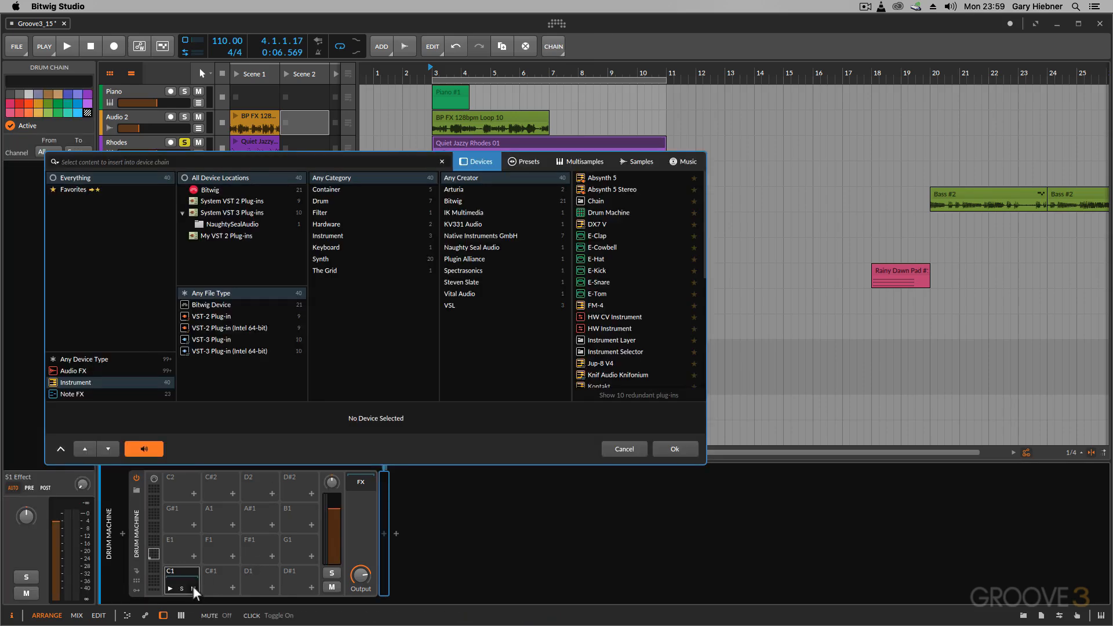
left_click(595, 270)
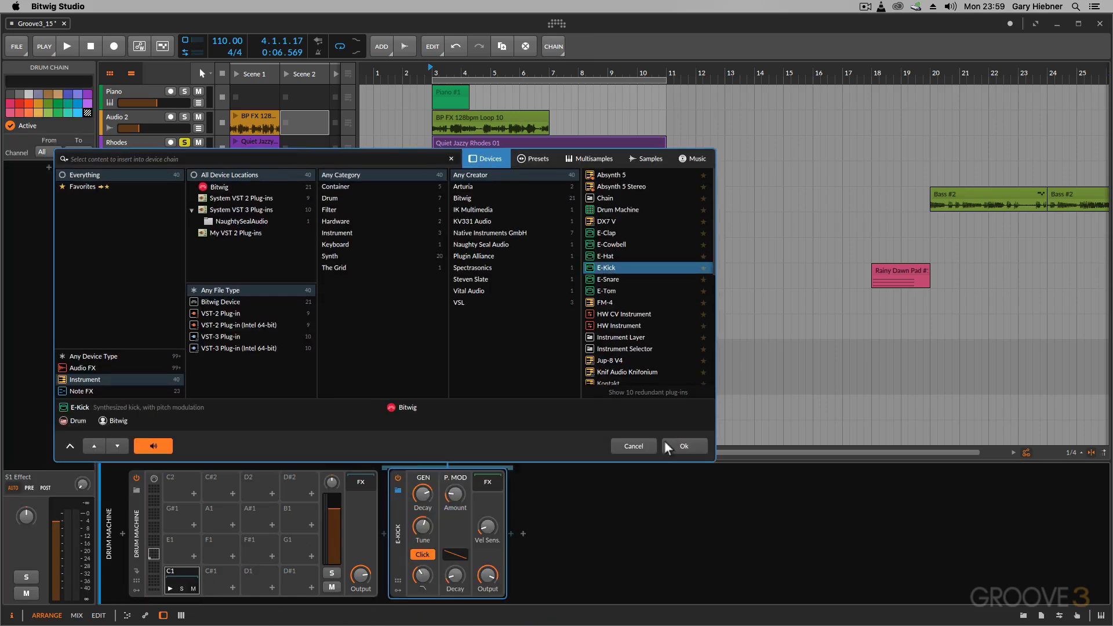
left_click(684, 446)
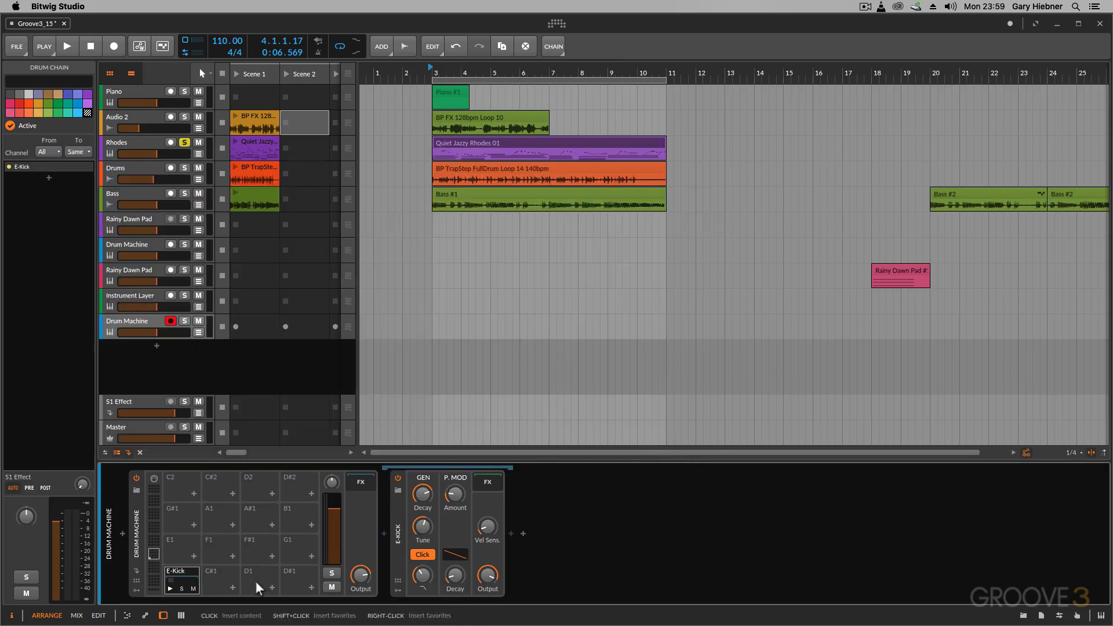
Load an E-Snare onto the Drum Machine's D1 pad and audition the kick and snare pads
left_click(273, 586)
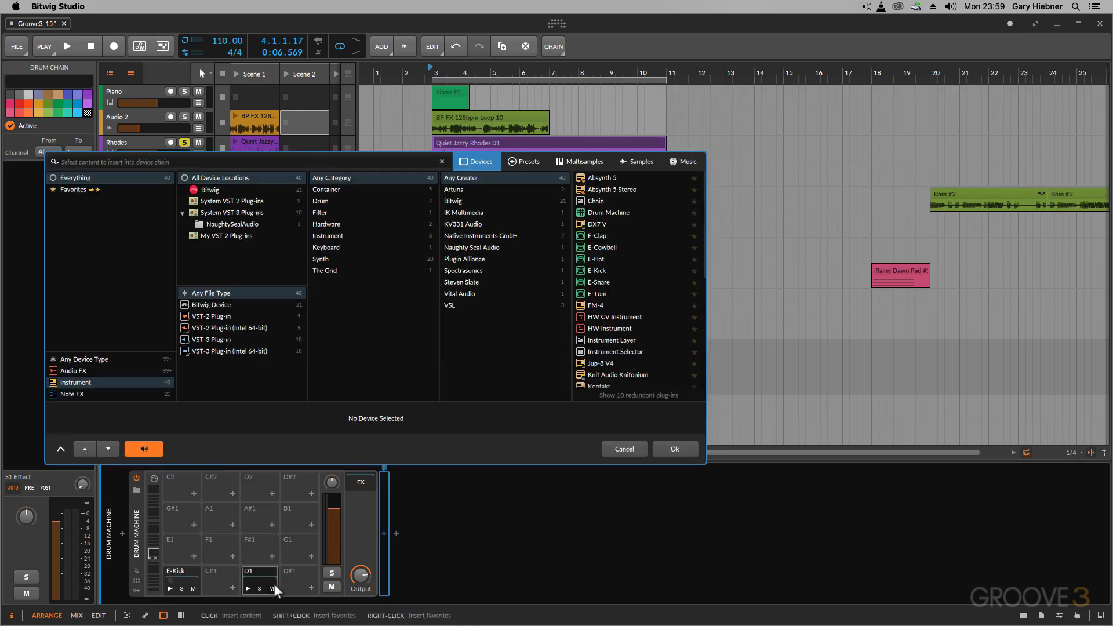
left_click(597, 283)
left_click(673, 450)
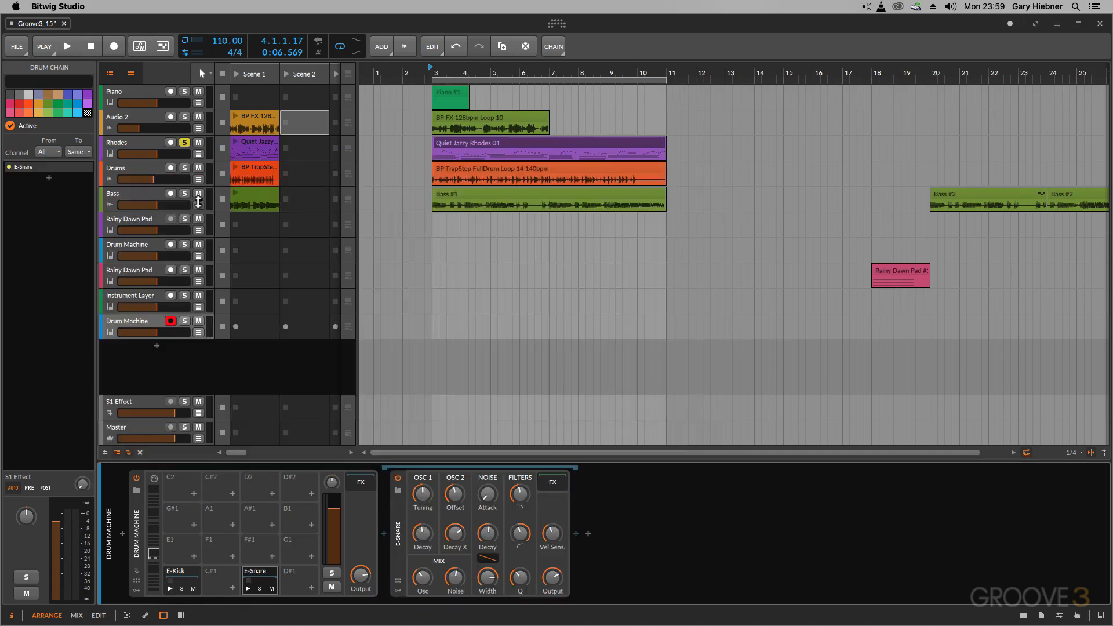
left_click(169, 588)
left_click(247, 587)
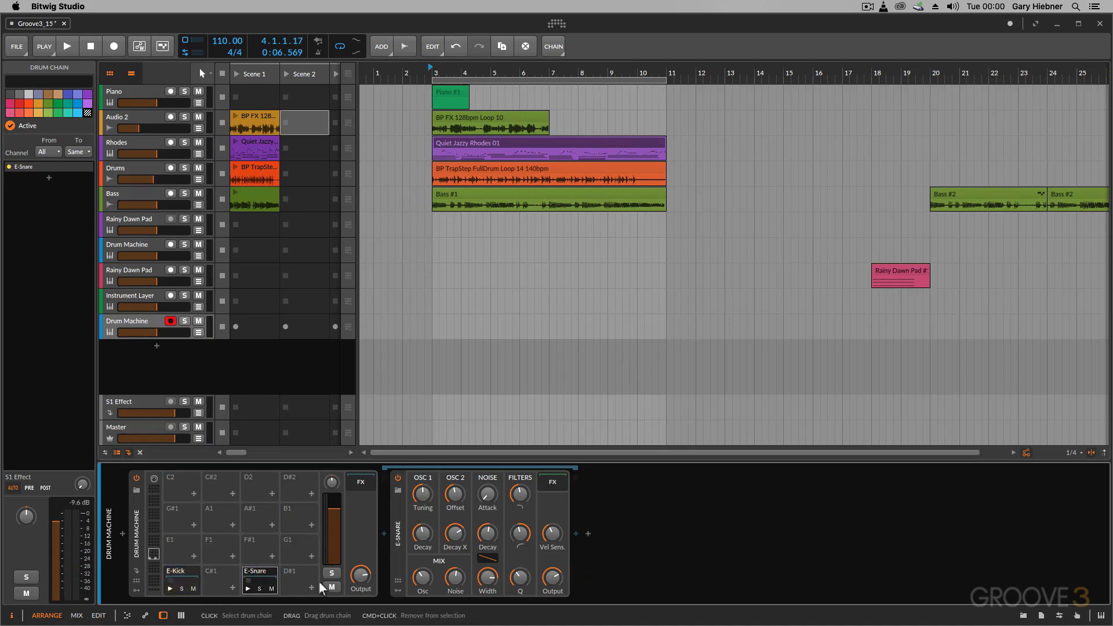
Raise the E-Snare's Output, shorten both its oscillator Decay and Decay X, and audition the snare
left_click_drag(553, 579, 553, 564)
left_click_drag(426, 536, 426, 552)
left_click_drag(457, 535, 456, 547)
left_click(248, 588)
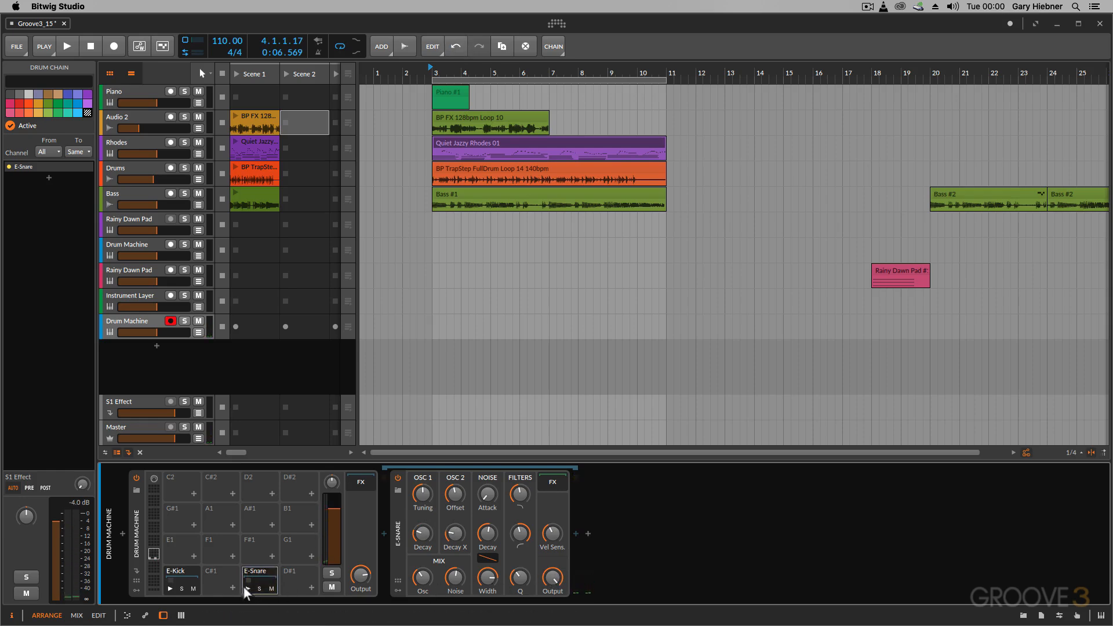
left_click(248, 588)
Shorten the E-Kick's GEN Decay and audition the kick pad before and after the change
left_click(180, 580)
left_click(171, 589)
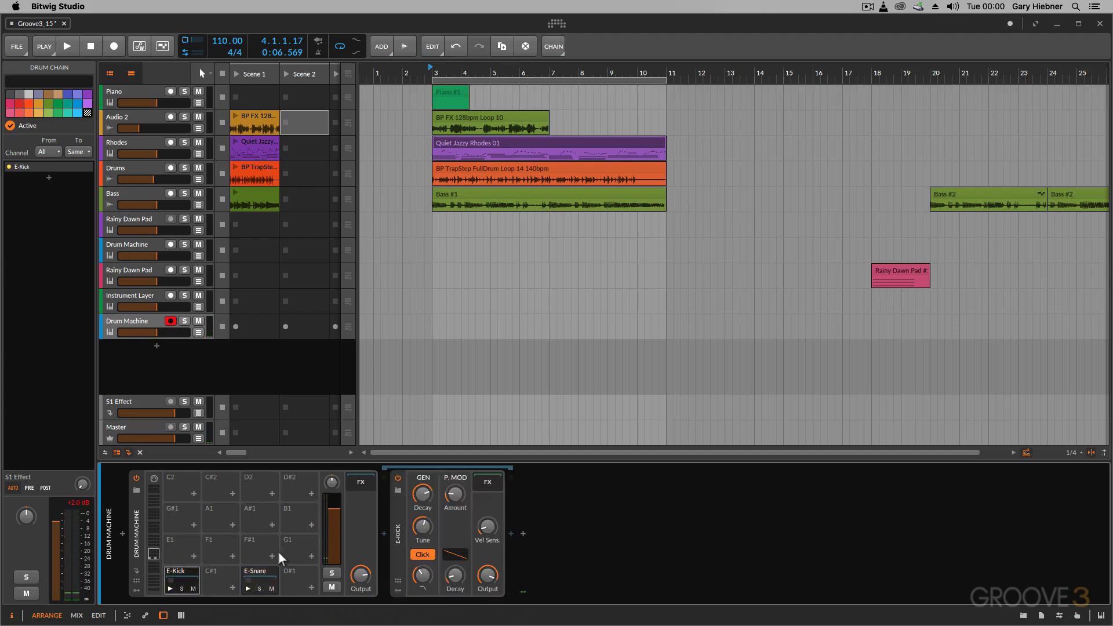
left_click_drag(423, 497, 423, 537)
left_click(169, 586)
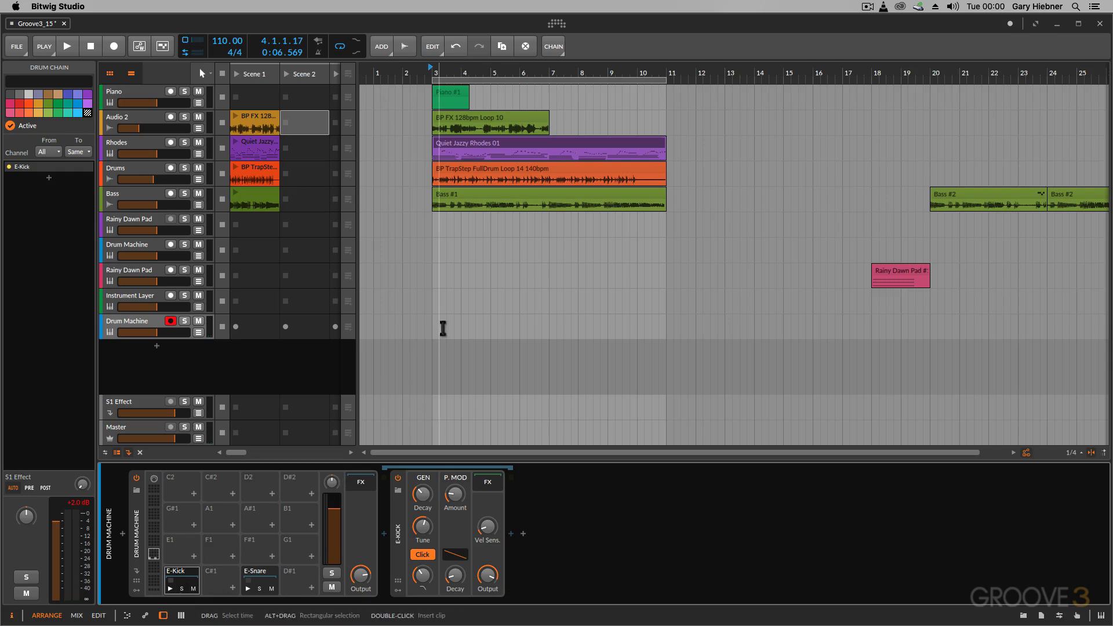
Draw a clip from bar 3 to bar 11 on the new Drum Machine track with the Pen tool and reselect the Pointer tool
left_click(210, 73)
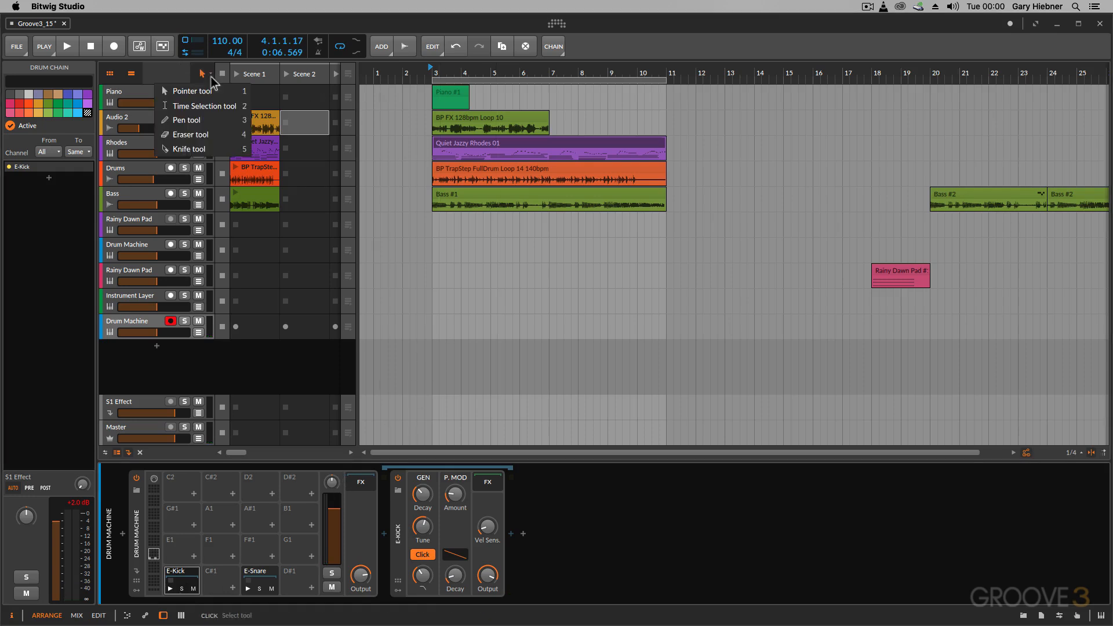
left_click(207, 124)
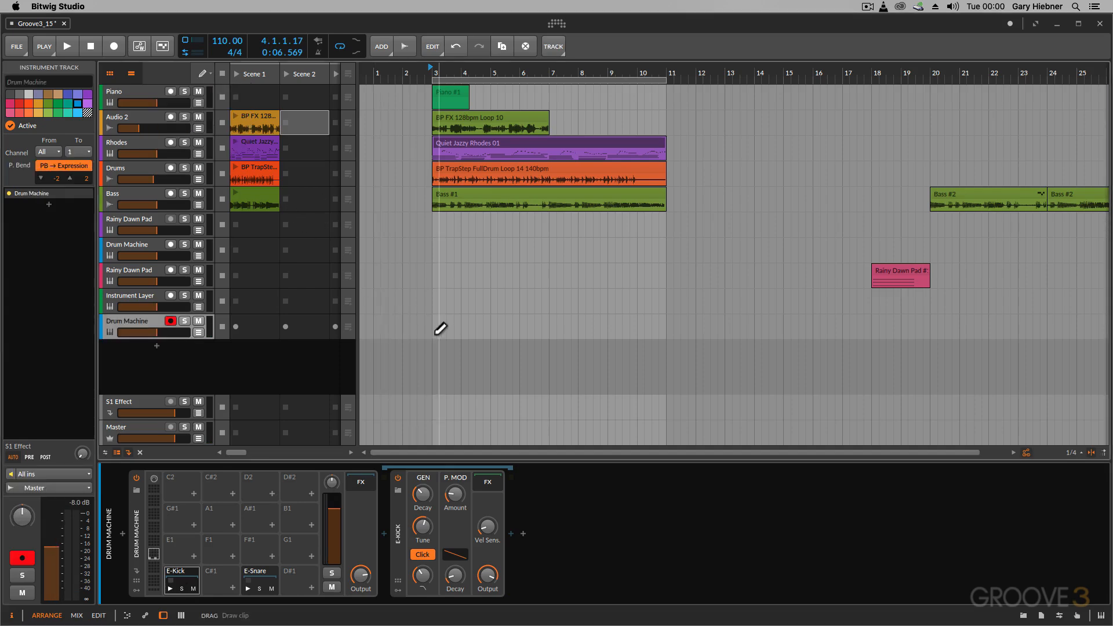
left_click_drag(439, 327, 673, 328)
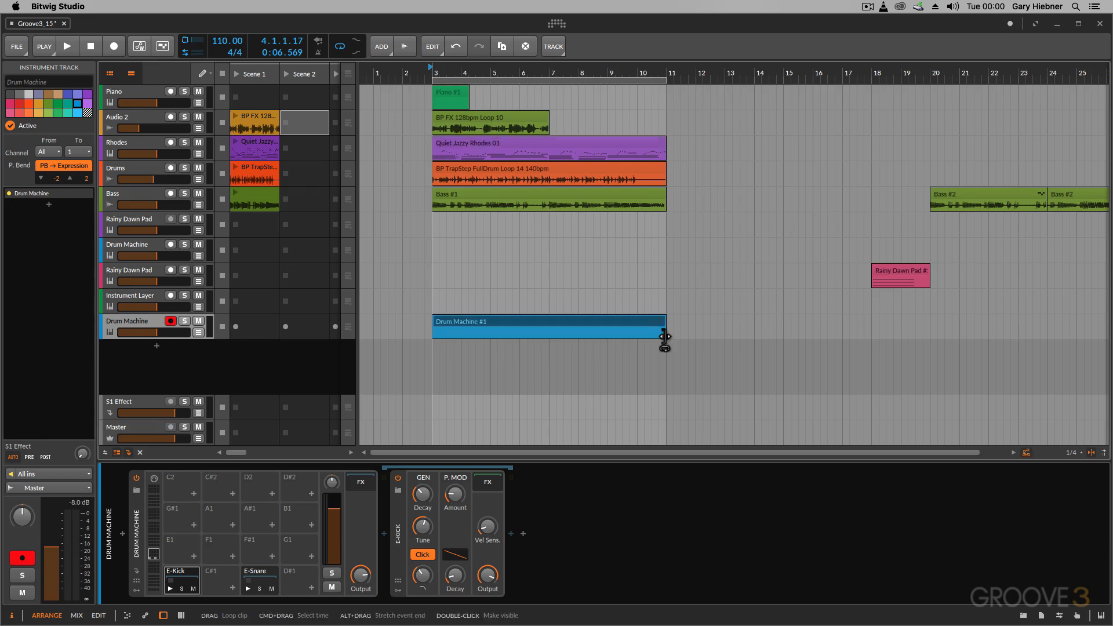
left_click(202, 74)
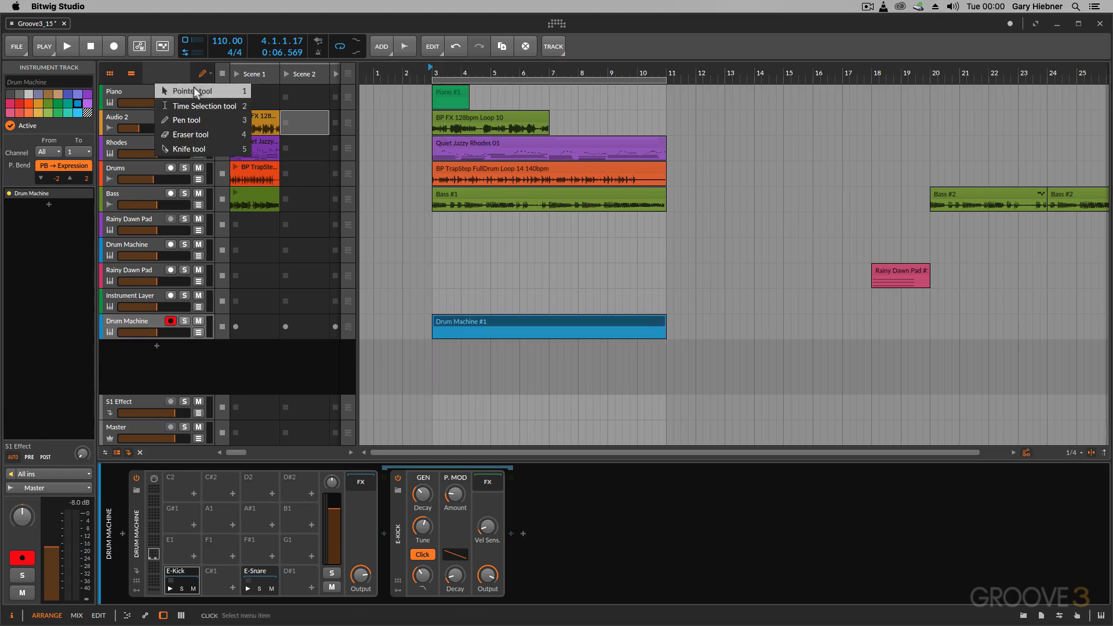
left_click(191, 91)
Open the new drum clip for note editing, look through its piano roll and return to the drum editor
double_click(497, 326)
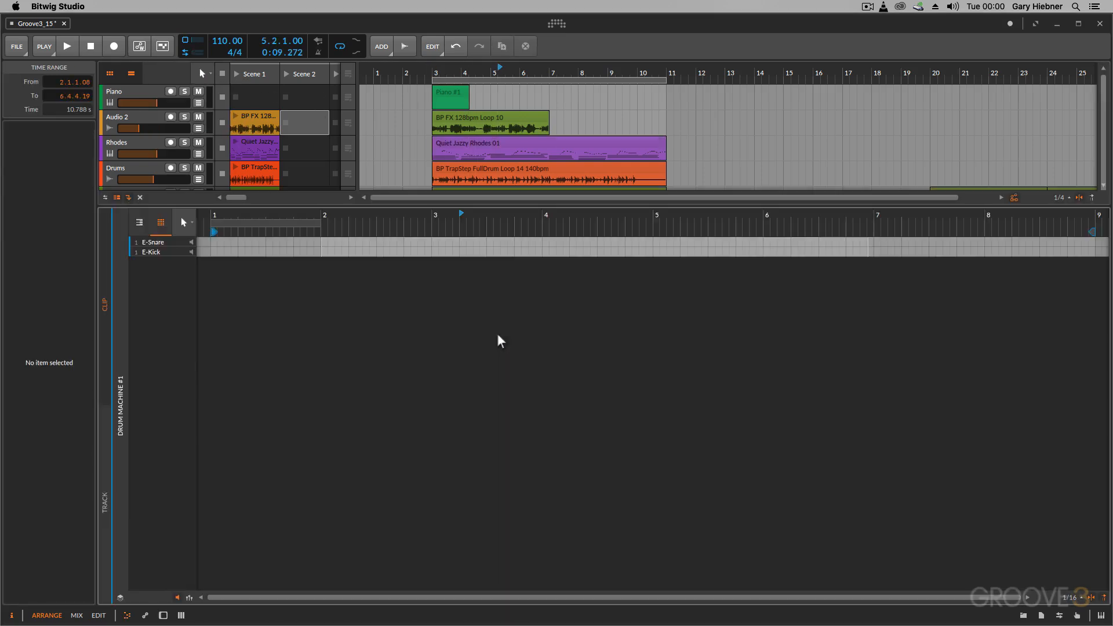
left_click(139, 223)
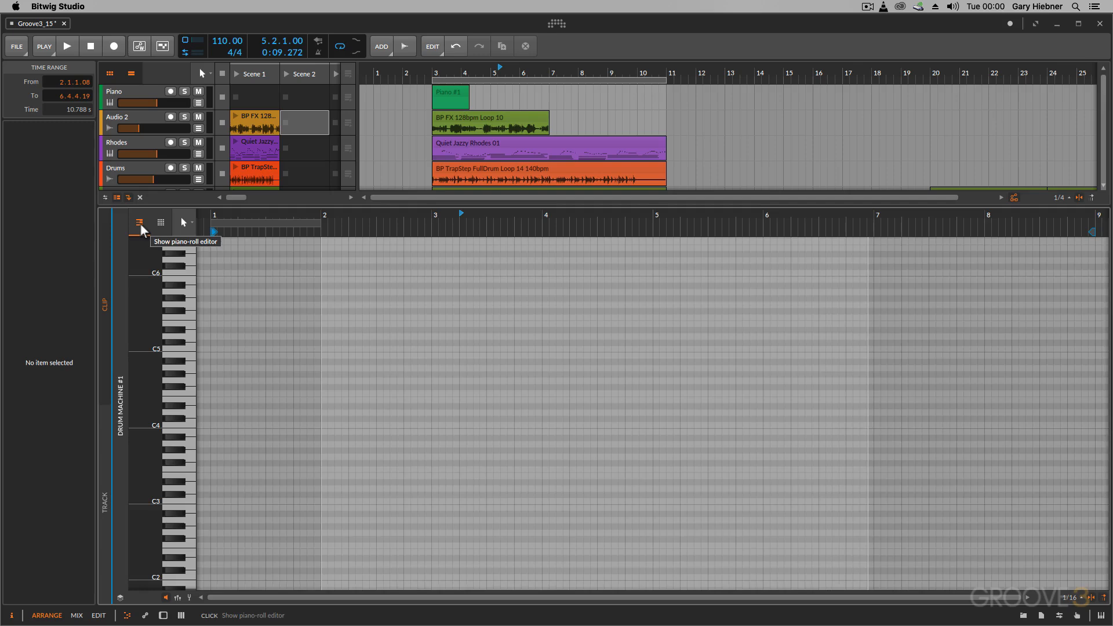
scroll(214, 454, "down", 10)
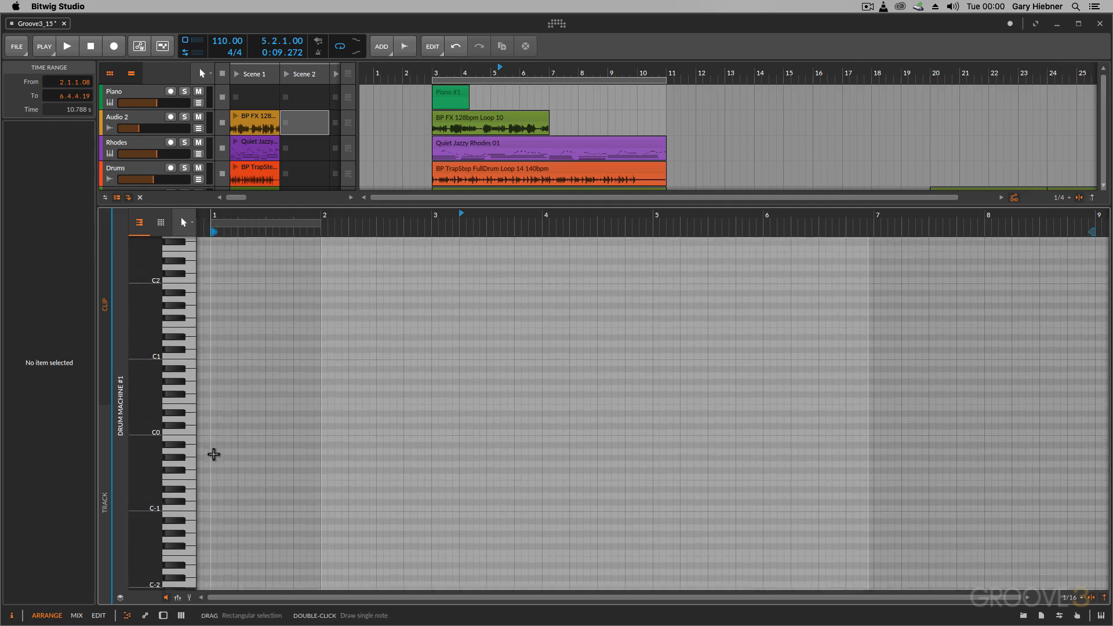
left_click(161, 223)
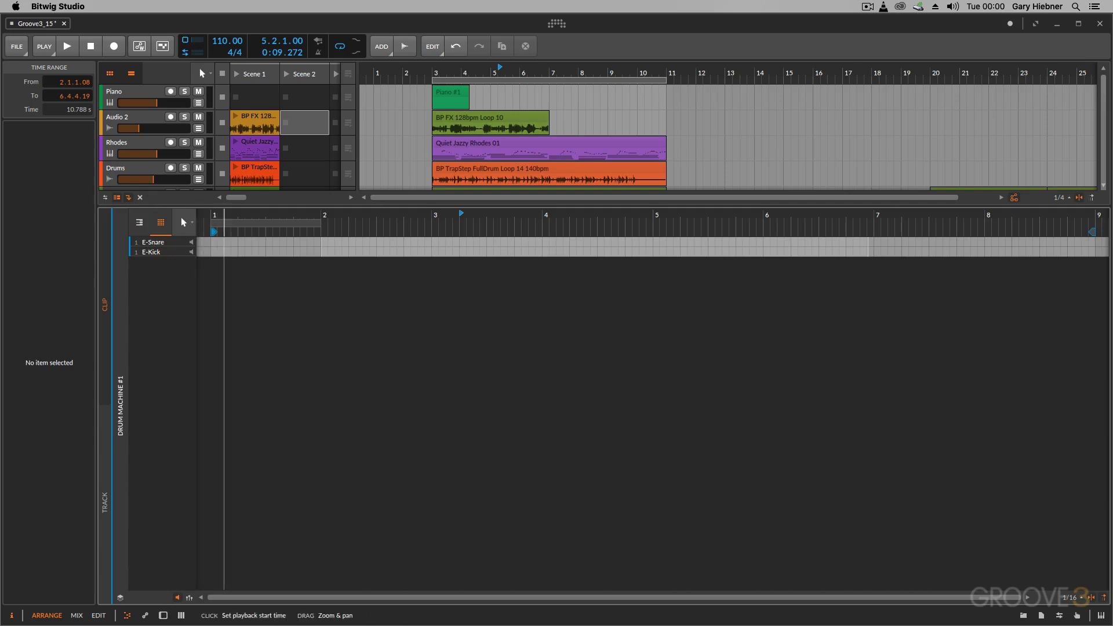
Draw eight E-Kick notes with the Pen tool, one on every eighth note from 1.1.1 to 1.4.3
left_click_drag(224, 216, 222, 255)
scroll(239, 305, "left", 5)
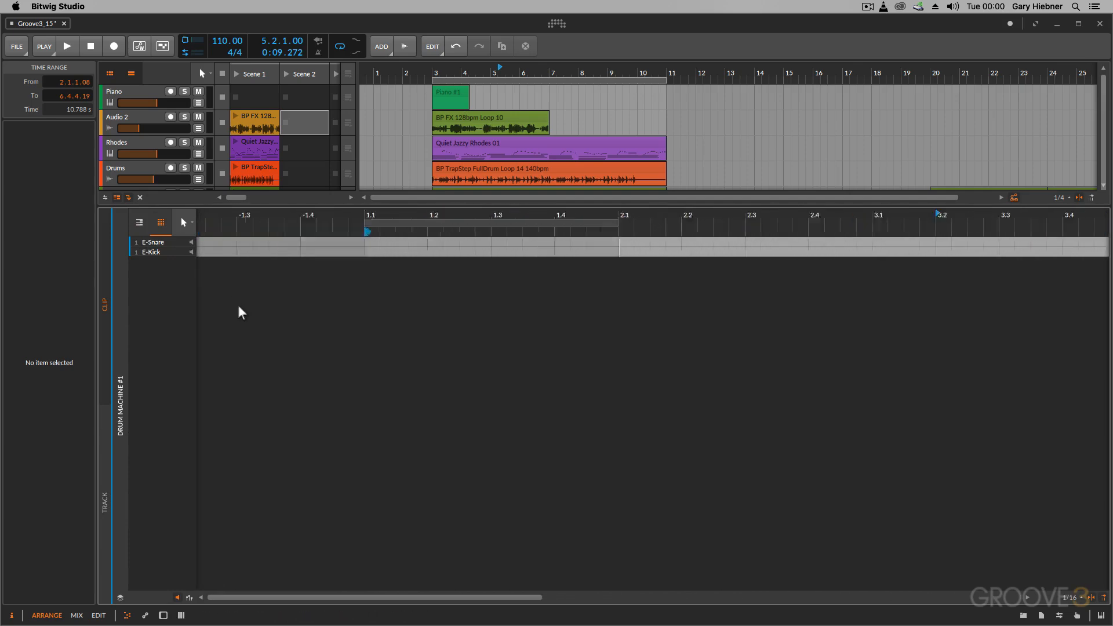
left_click(422, 245)
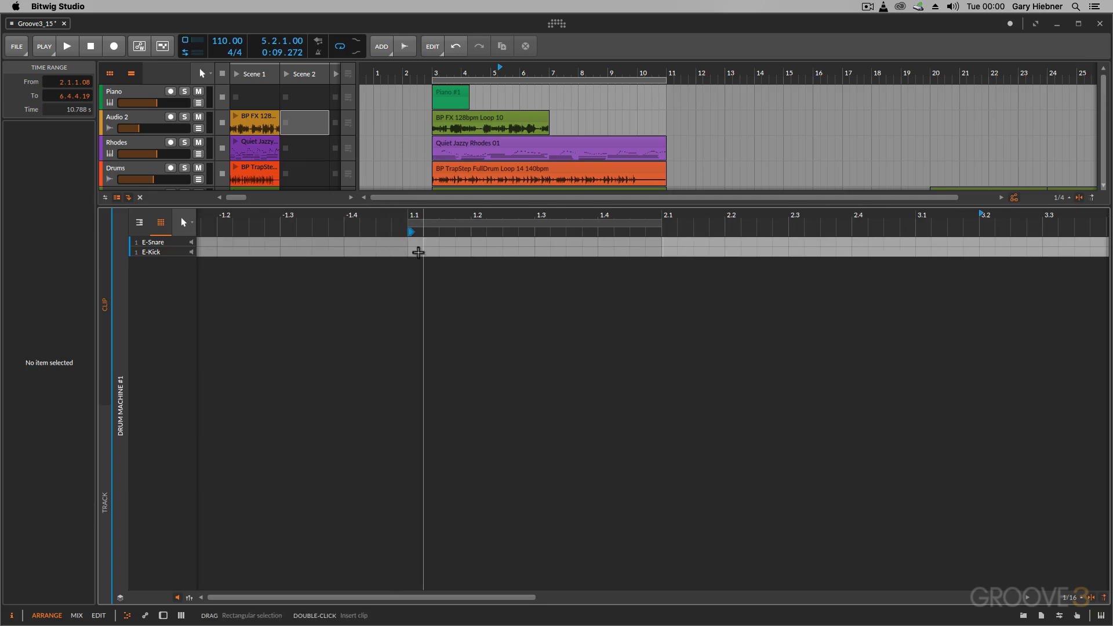
right_click(421, 258)
left_click(498, 264)
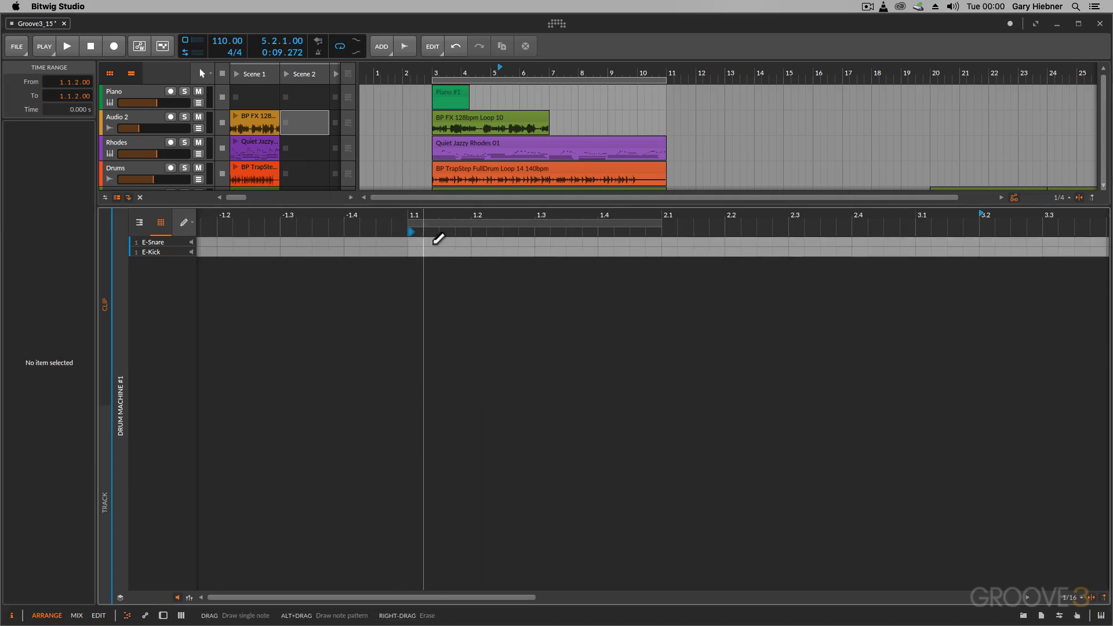
left_click(413, 252)
left_click(447, 251)
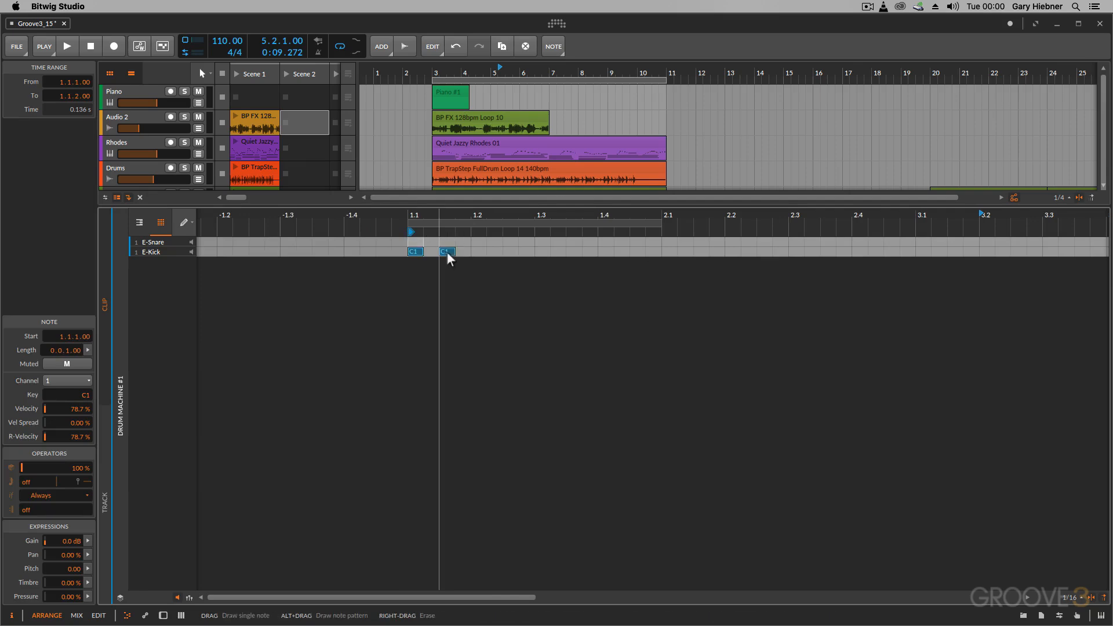
left_click(478, 252)
left_click(510, 252)
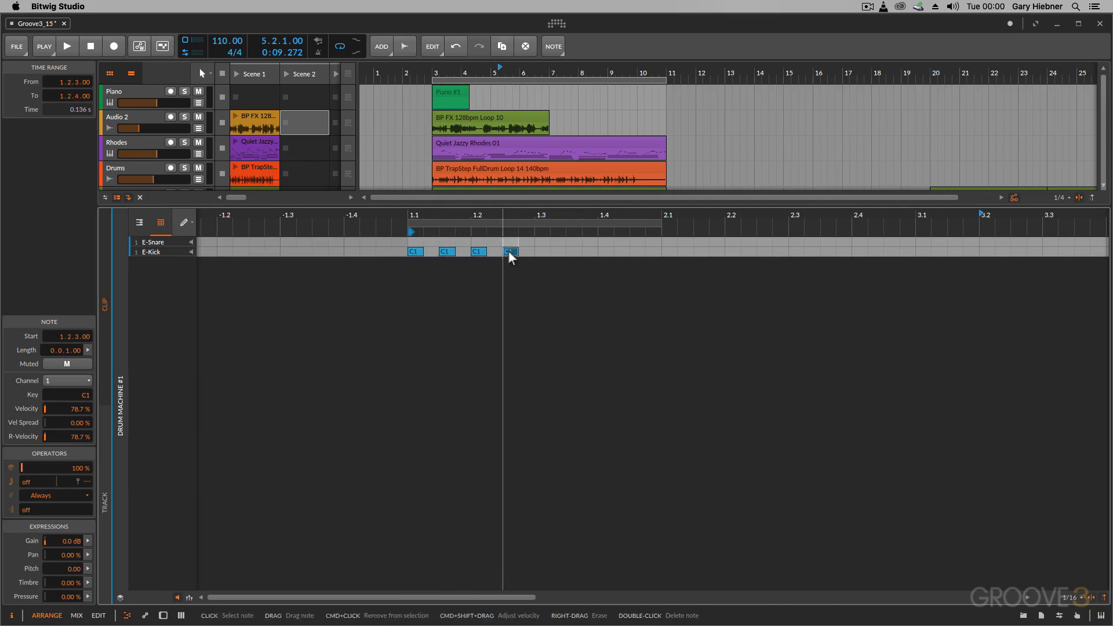
left_click(542, 251)
left_click(574, 251)
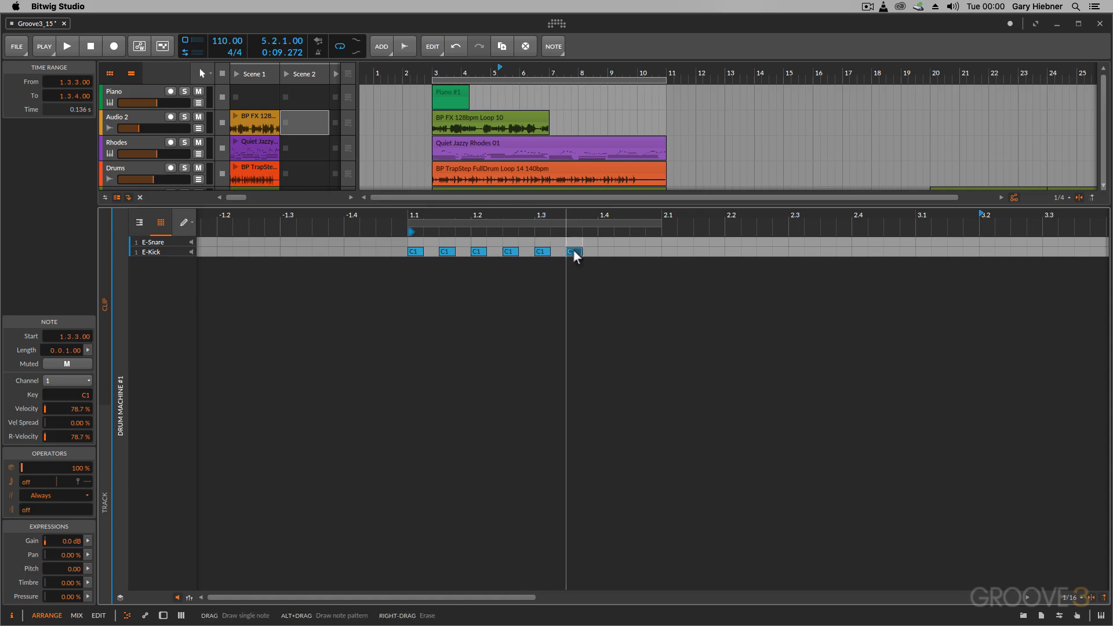
left_click(606, 251)
left_click(638, 251)
Solo the Drum Machine track that holds the new clip and audition the kick pattern
scroll(159, 150, "down", 5)
scroll(161, 149, "down", 3)
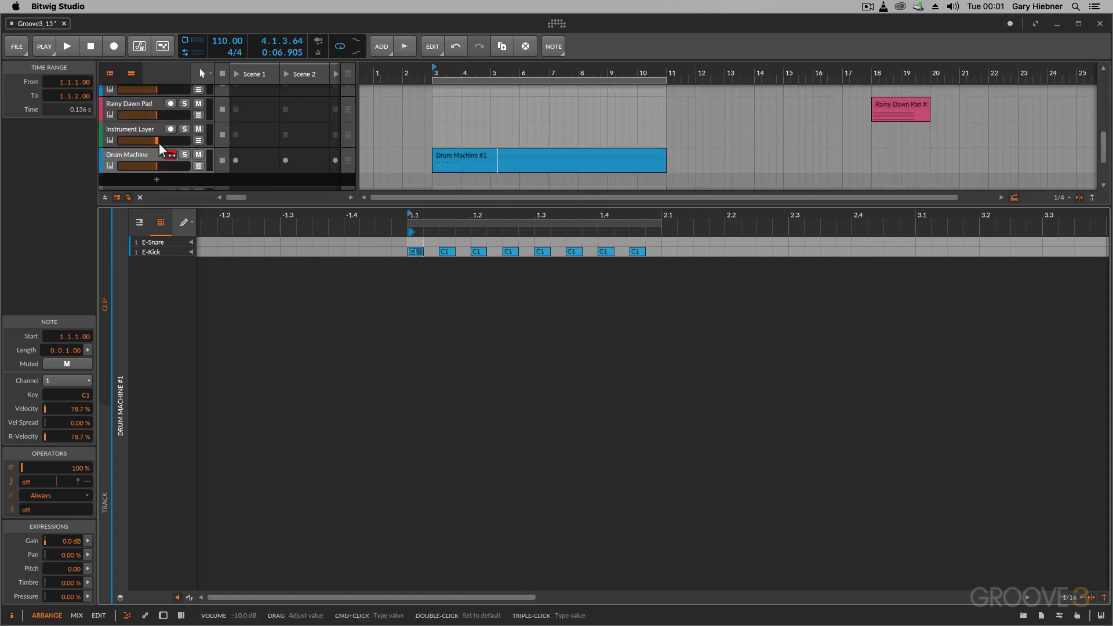
left_click(184, 154)
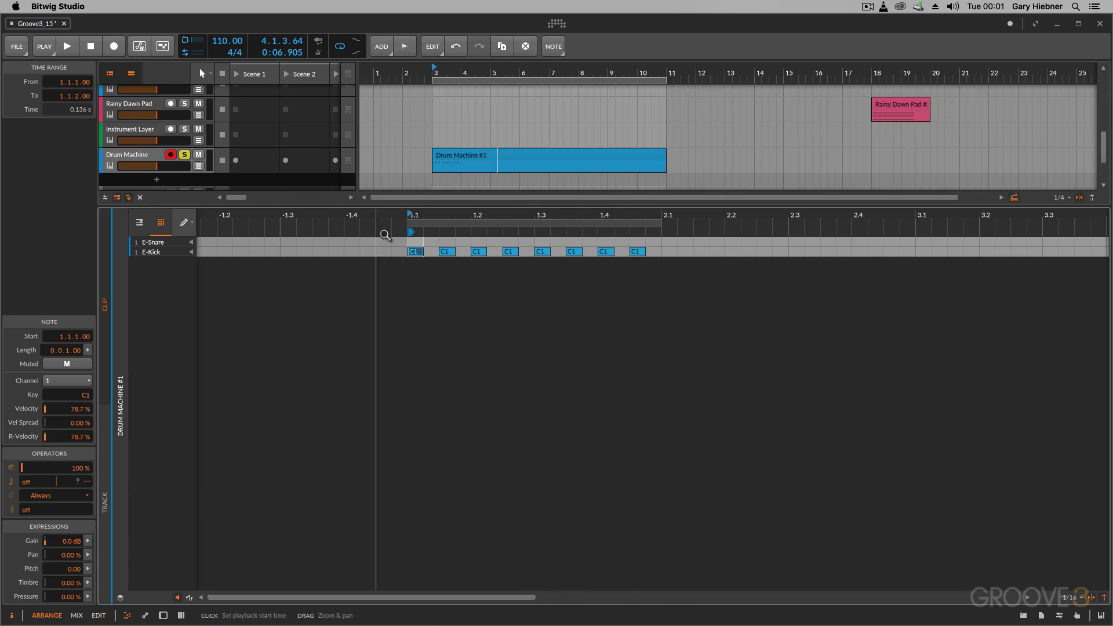
key("space")
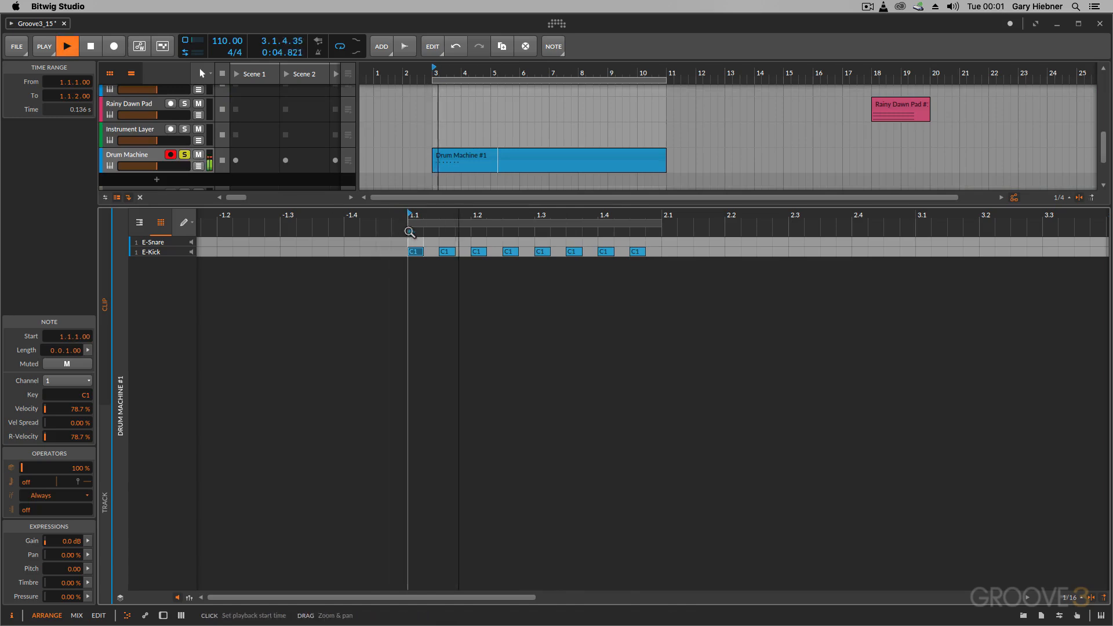
key("space")
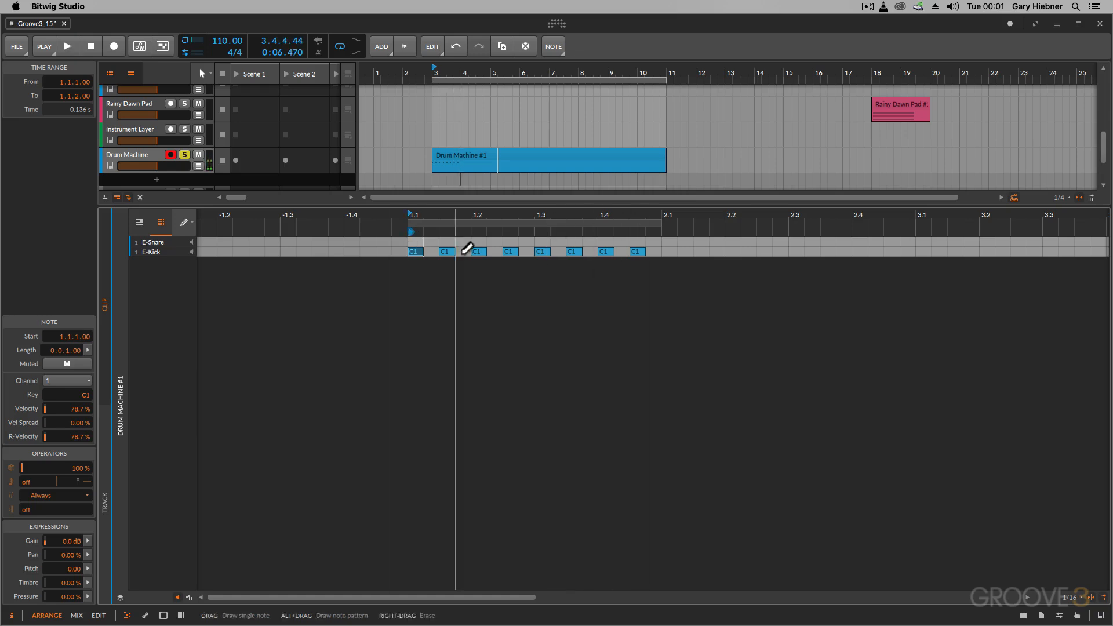
Erase the E-Kick notes at 1.1.3, 1.2.3, 1.3.3 and 1.4.1
left_click(448, 251)
right_click(447, 252)
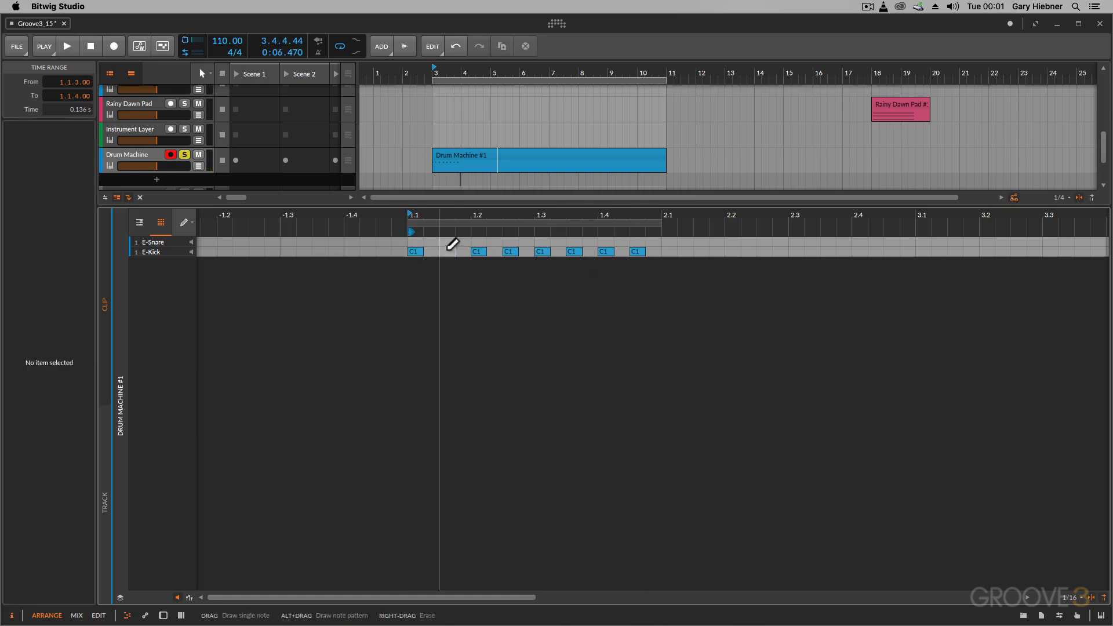
right_click(509, 252)
right_click(572, 251)
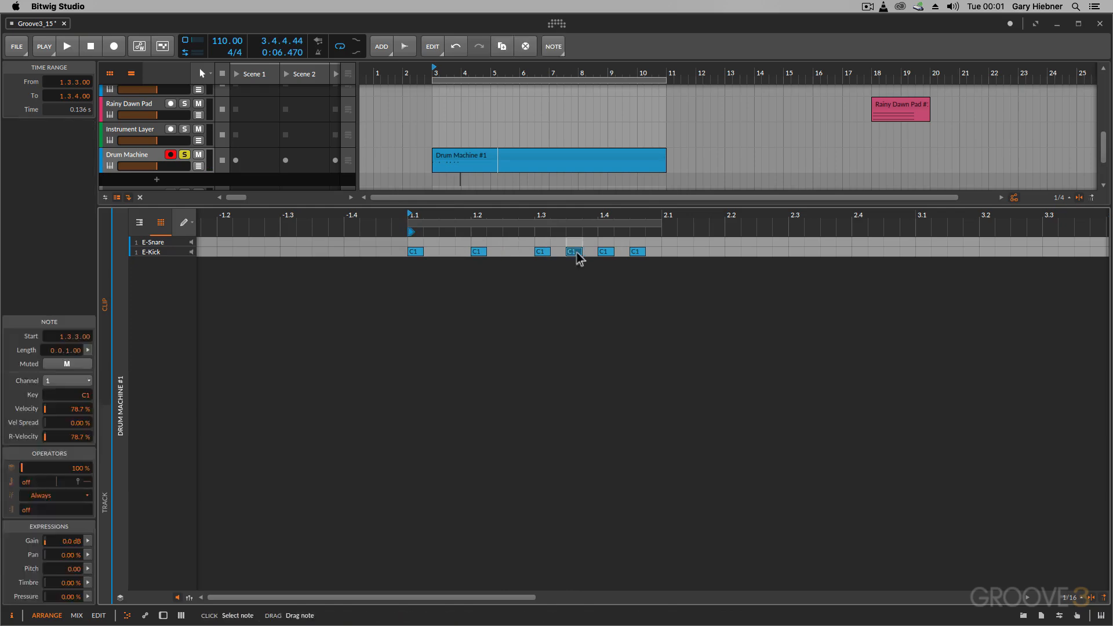
right_click(604, 251)
Draw E-Snare notes on the off-beats 1.1.3, 1.2.3 and 1.3.3, undoing any misplaced note
left_click(446, 241)
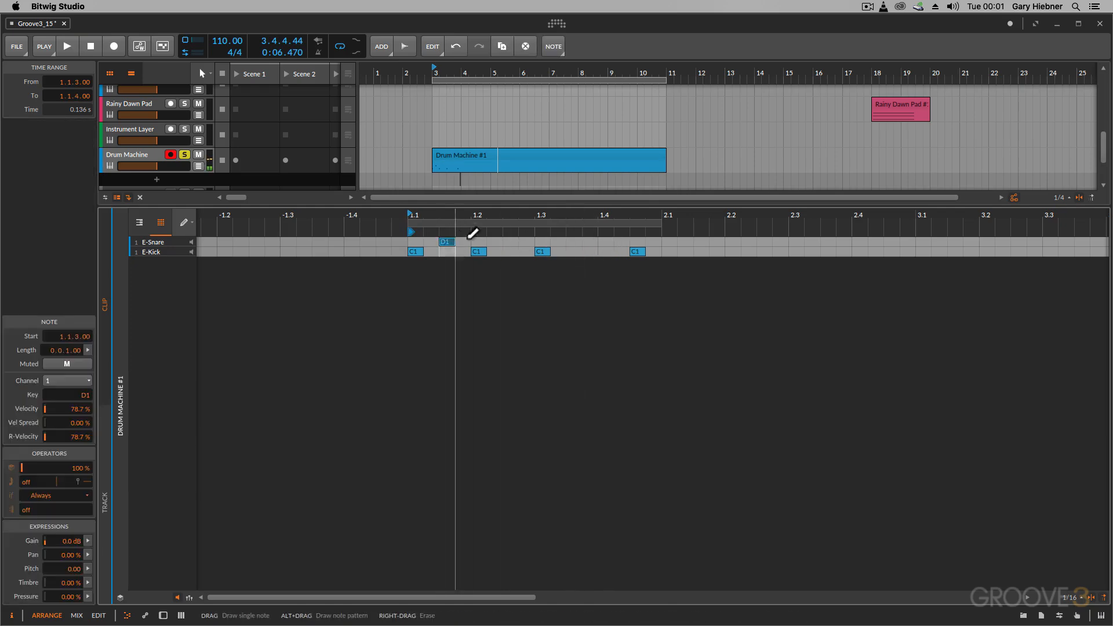
left_click(510, 241)
left_click(572, 242)
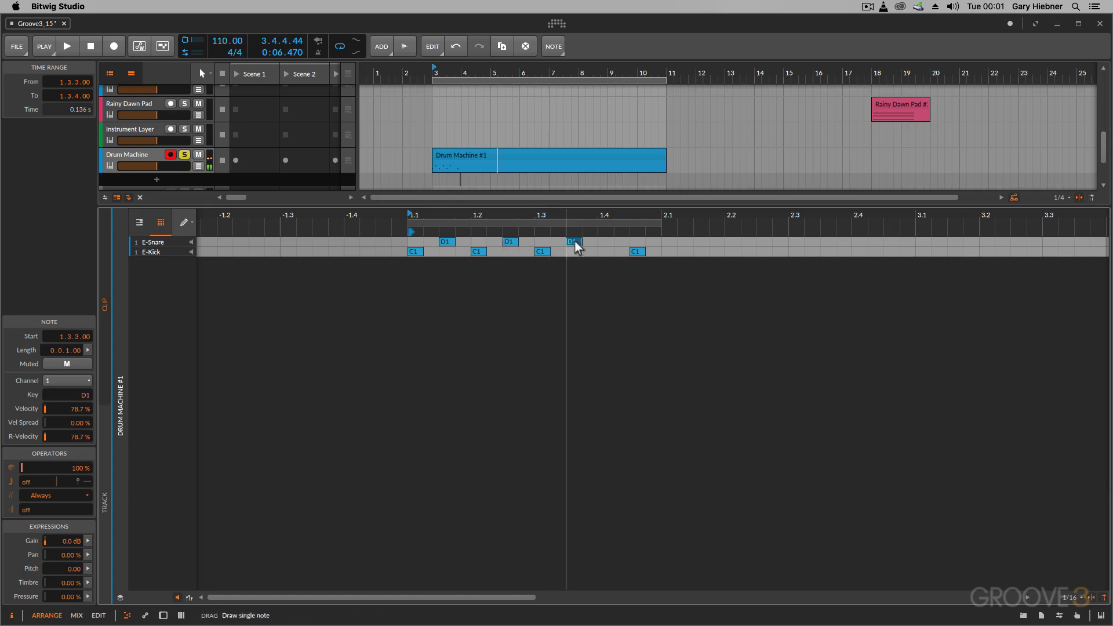
key("super+z")
left_click(581, 241)
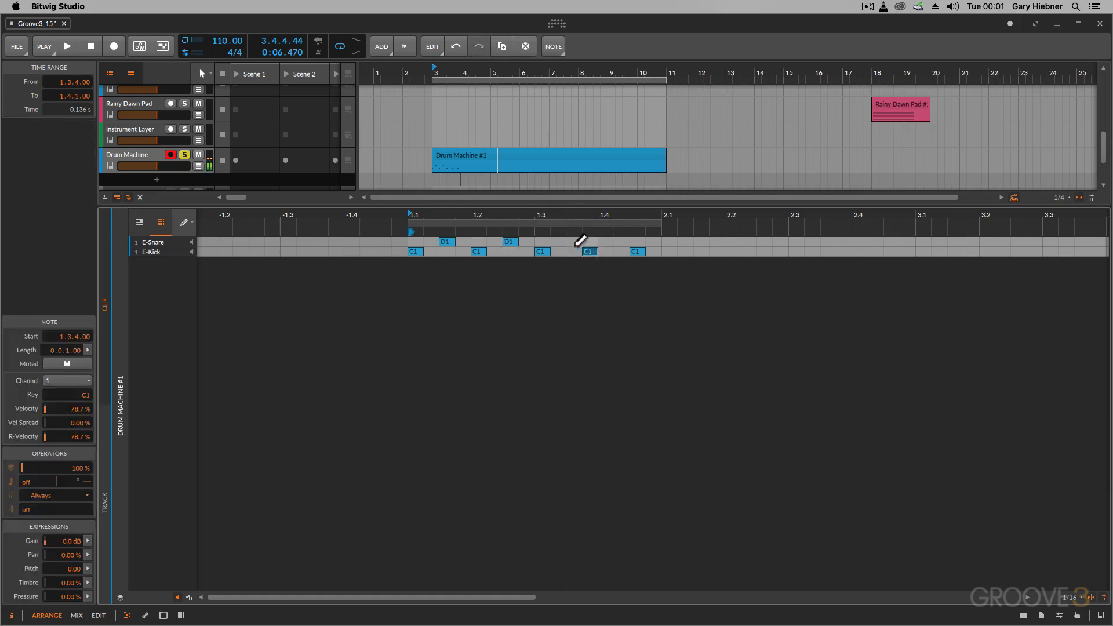
key("super+z")
left_click(575, 242)
Add an E-Kick note at 1.4.1, delete the one at 1.4.3 and play the pattern
left_click(606, 252)
double_click(636, 251)
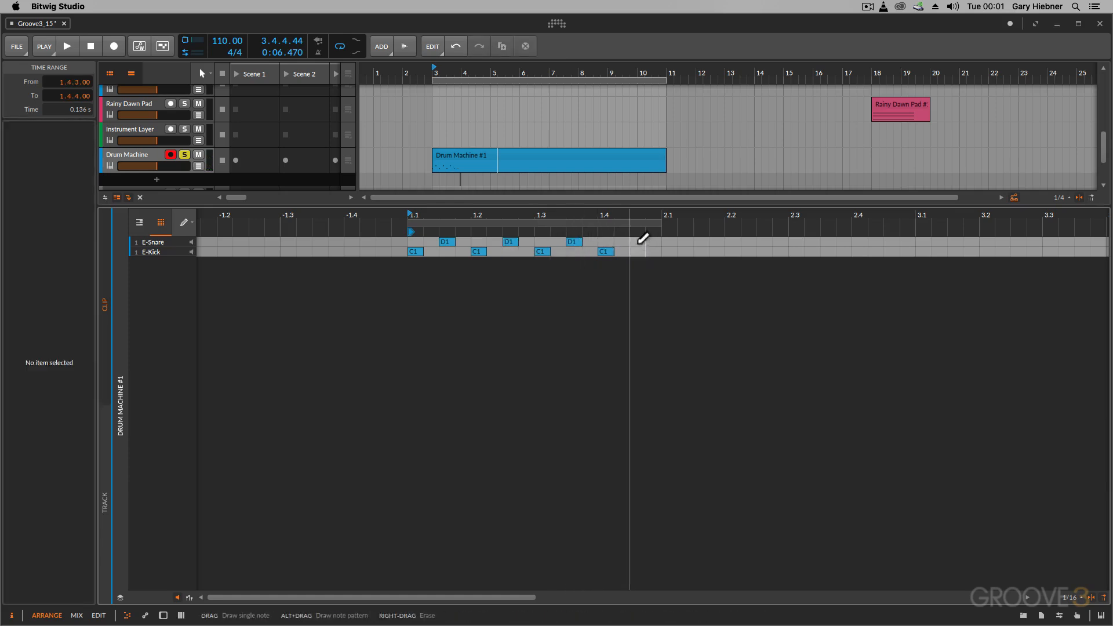
key("space")
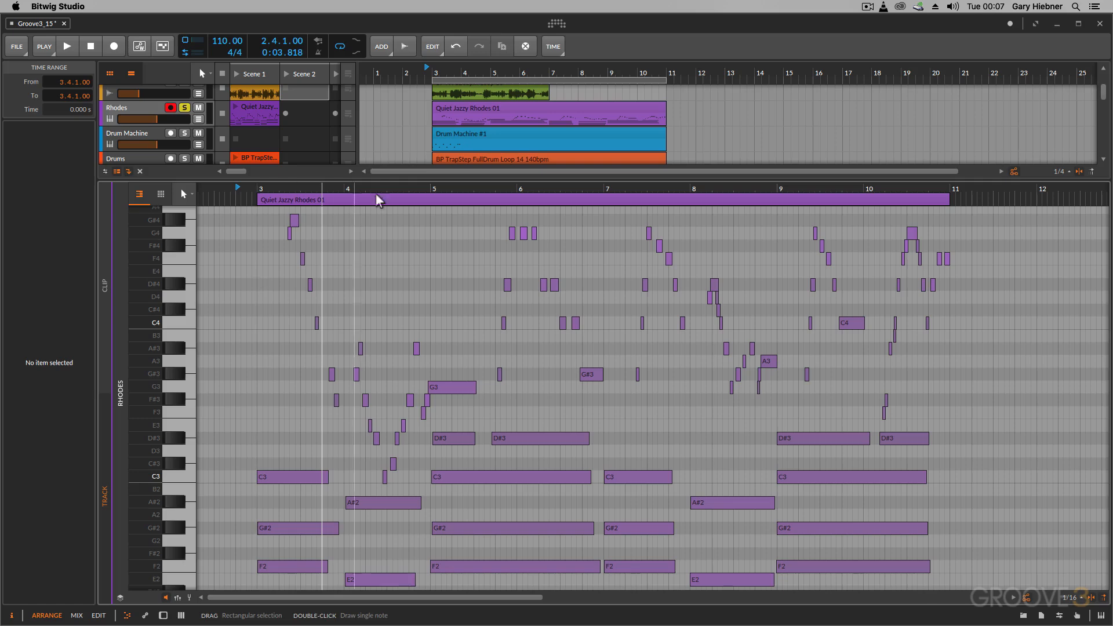
Turn on layered editing for the Quiet Jazzy Rhodes 01 clip and make the Drum Machine layer active alongside the Rhodes notes
key("space")
left_click(468, 107)
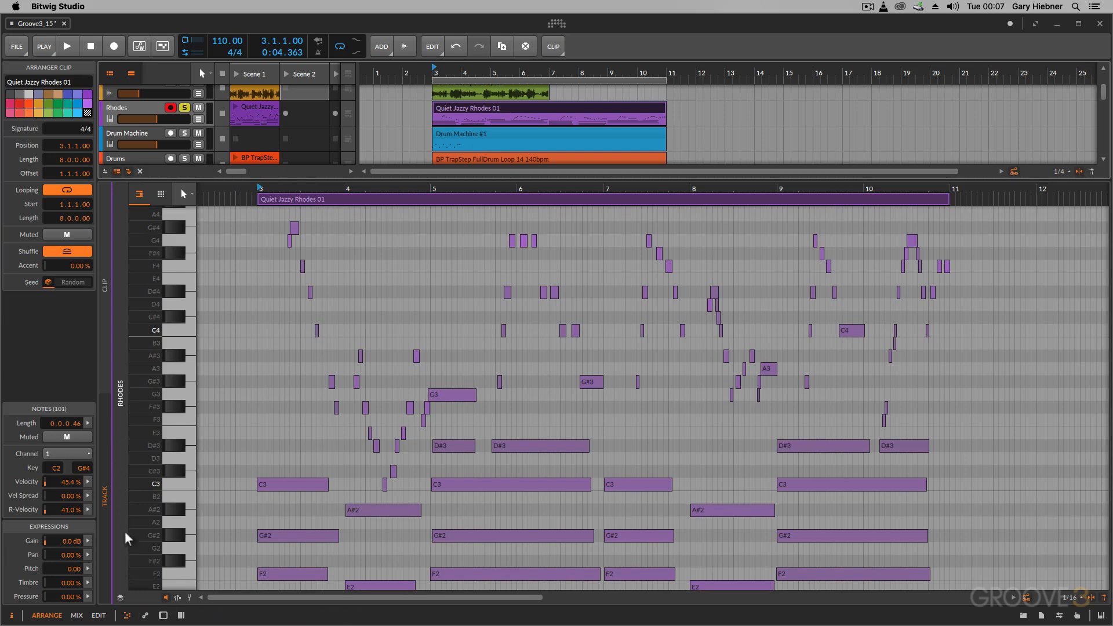
left_click(121, 598)
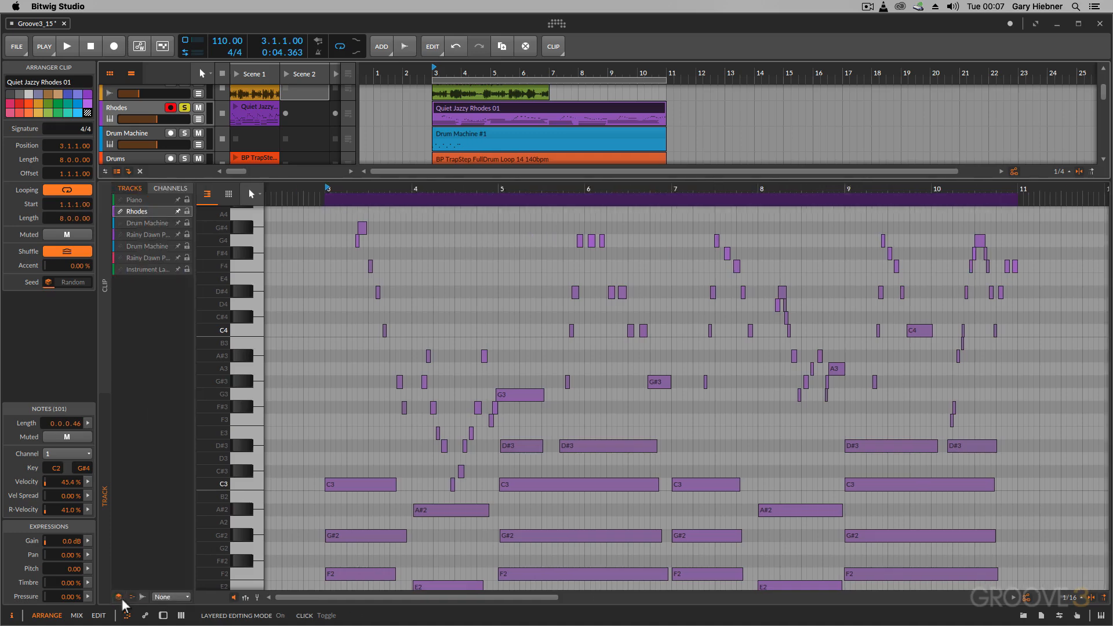
left_click(147, 221)
scroll(350, 417, "down", 4)
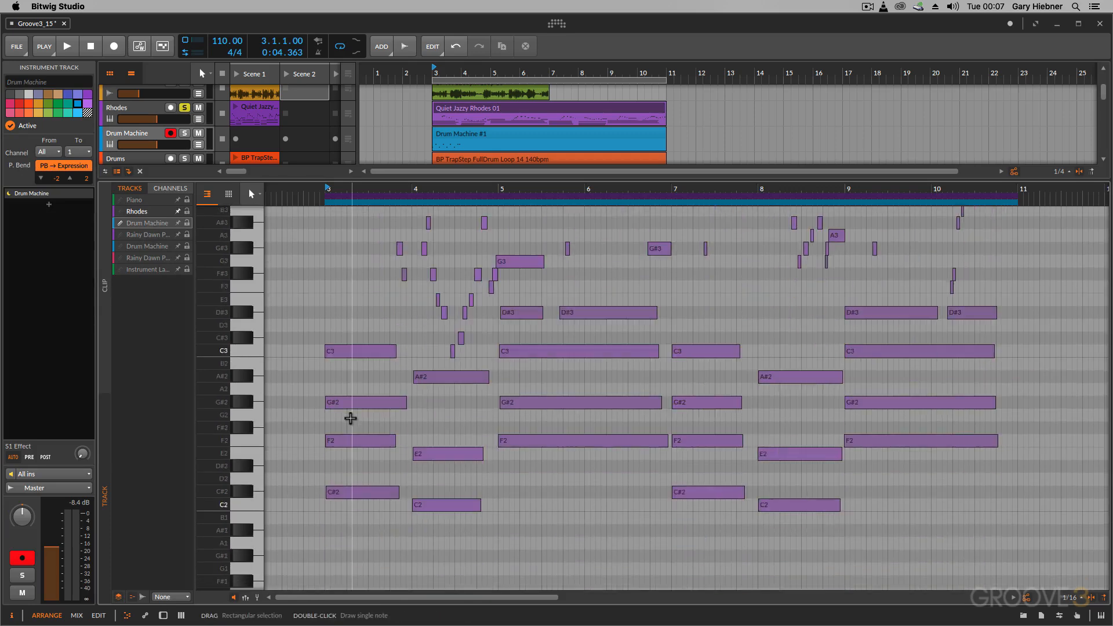
scroll(350, 418, "down", 3)
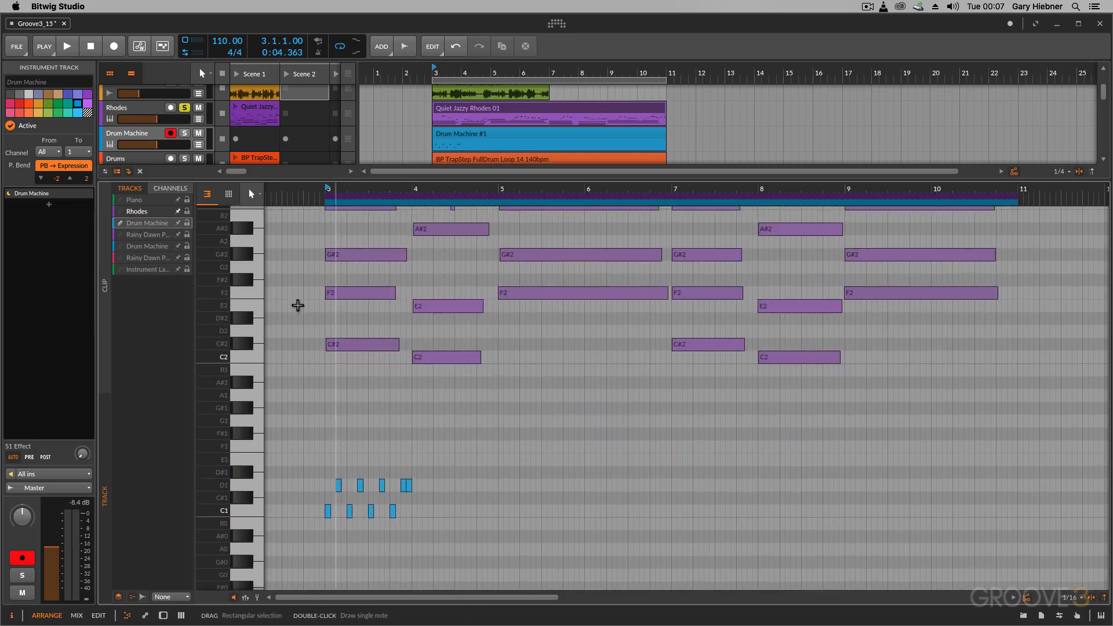
left_click(145, 212)
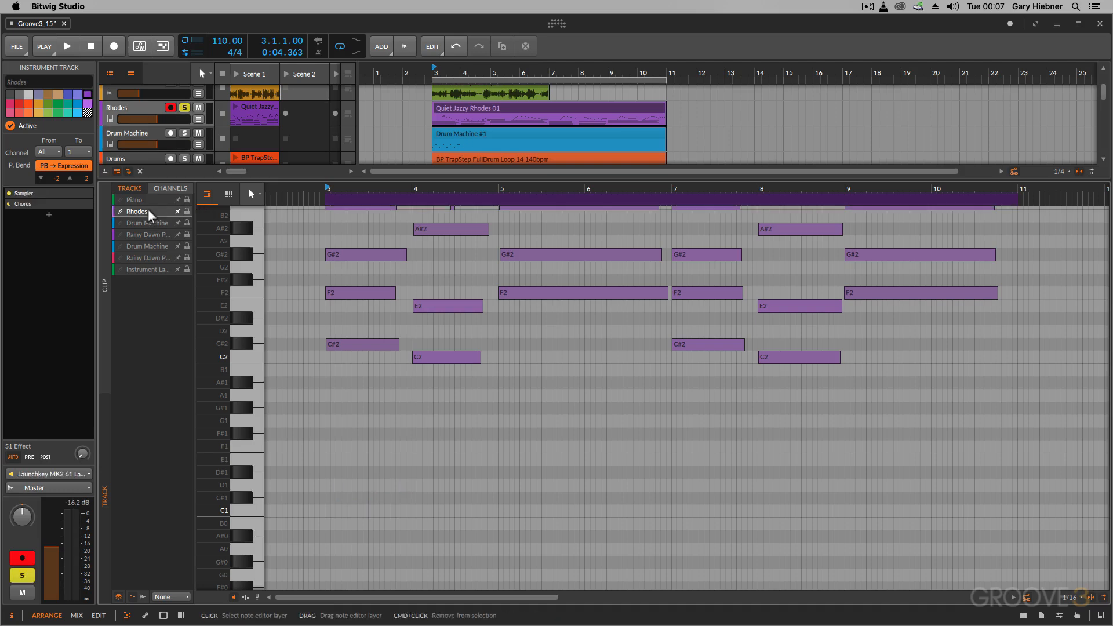
left_click(135, 224)
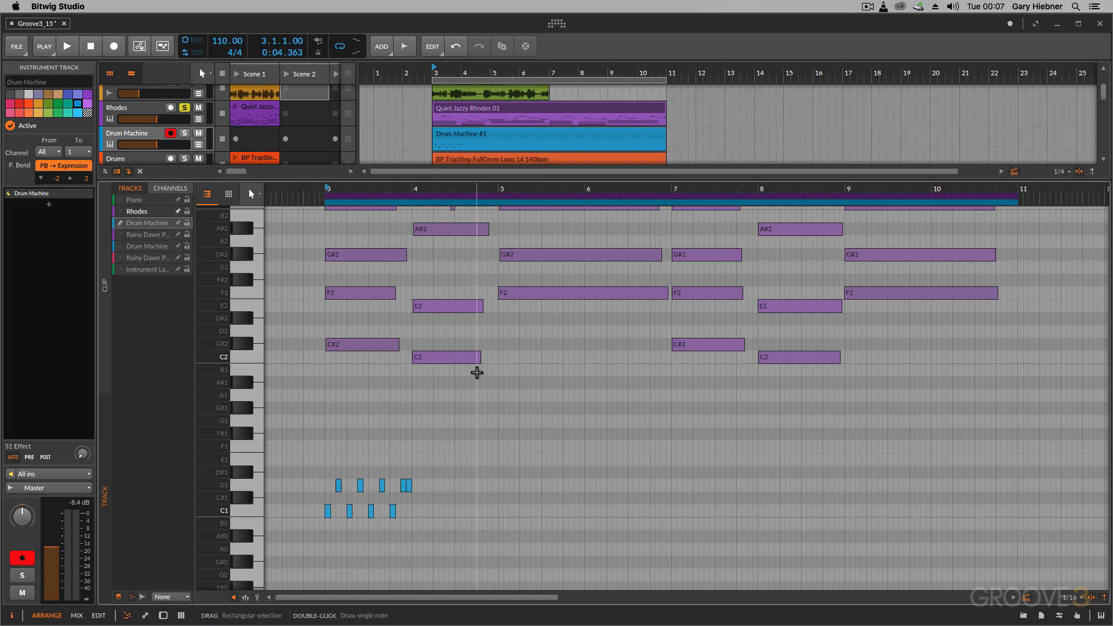
Move the D1 notes into bar 4 and rearrange the C1 notes to start at 3.1, 3.3, 4.1 and 4.3
left_click_drag(450, 486, 418, 492)
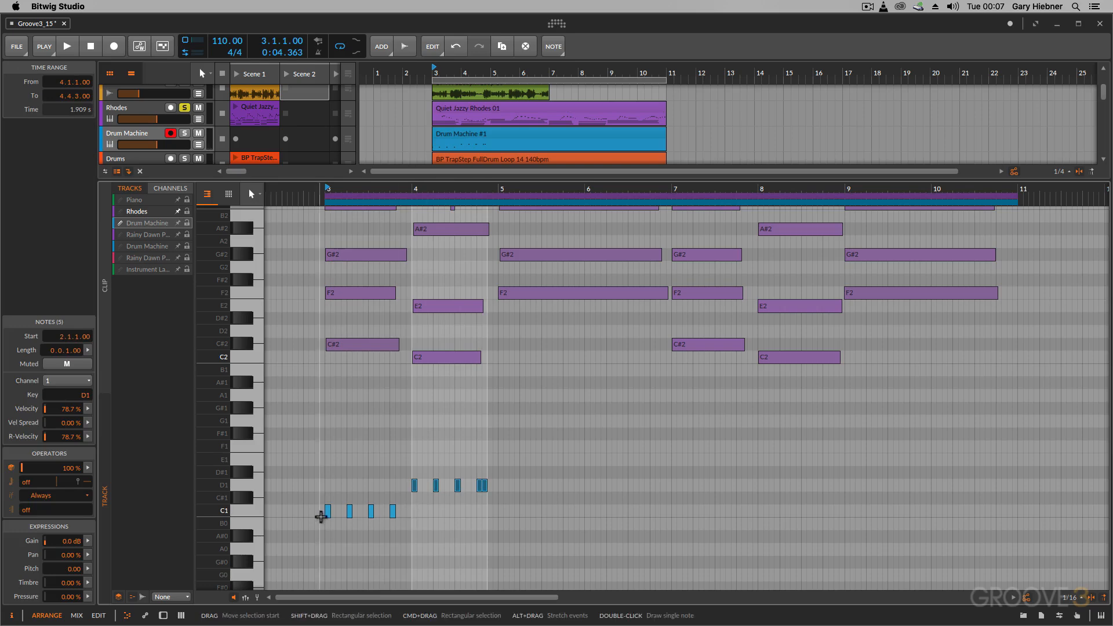
left_click_drag(351, 514, 406, 512)
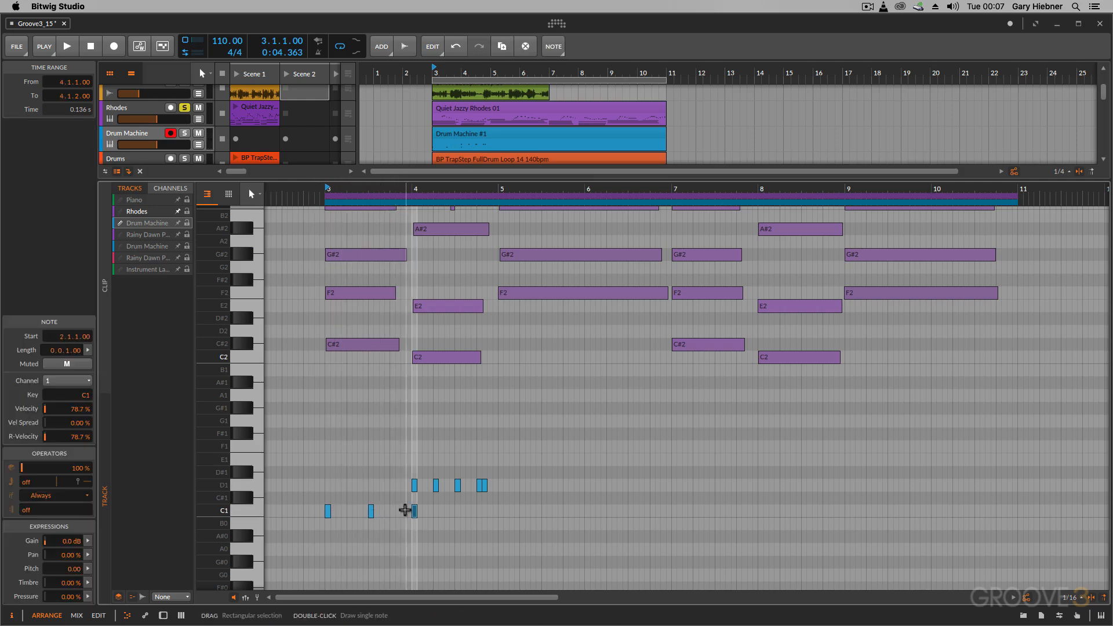
left_click_drag(555, 490, 460, 515)
left_click(415, 513)
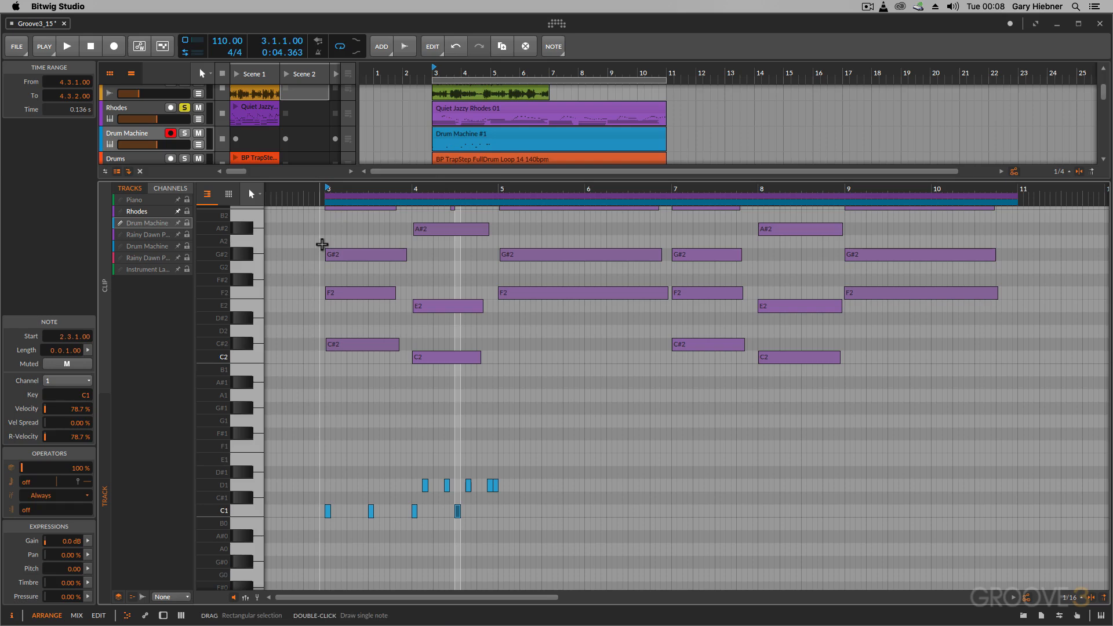
Set Audio 2 as the waveform background of the layered note editor
scroll(468, 110, "up", 2)
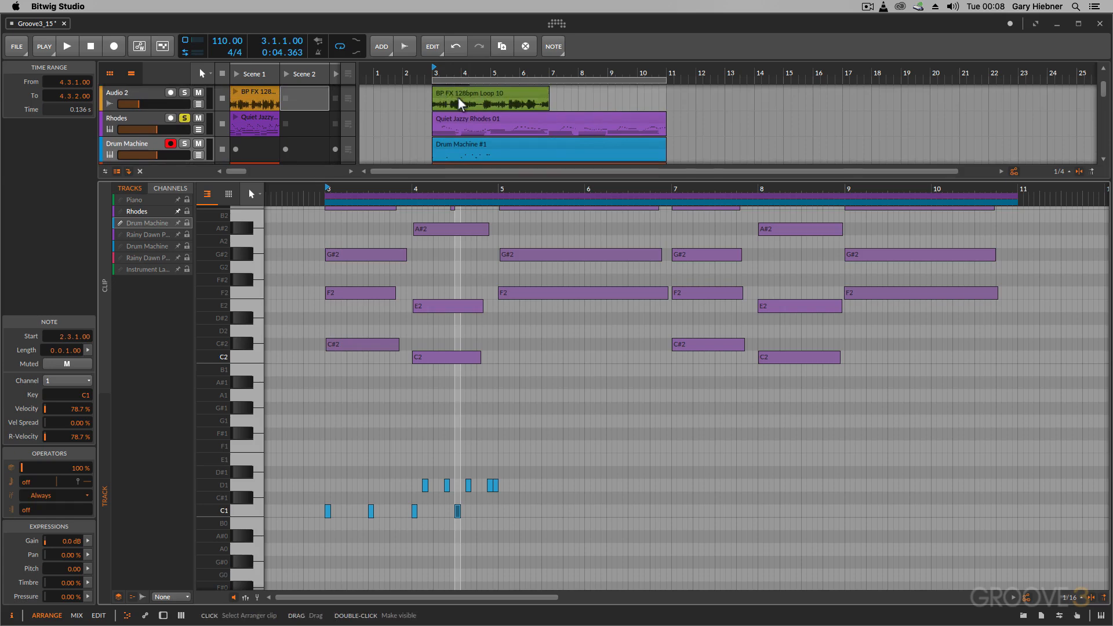
scroll(480, 101, "up", 2)
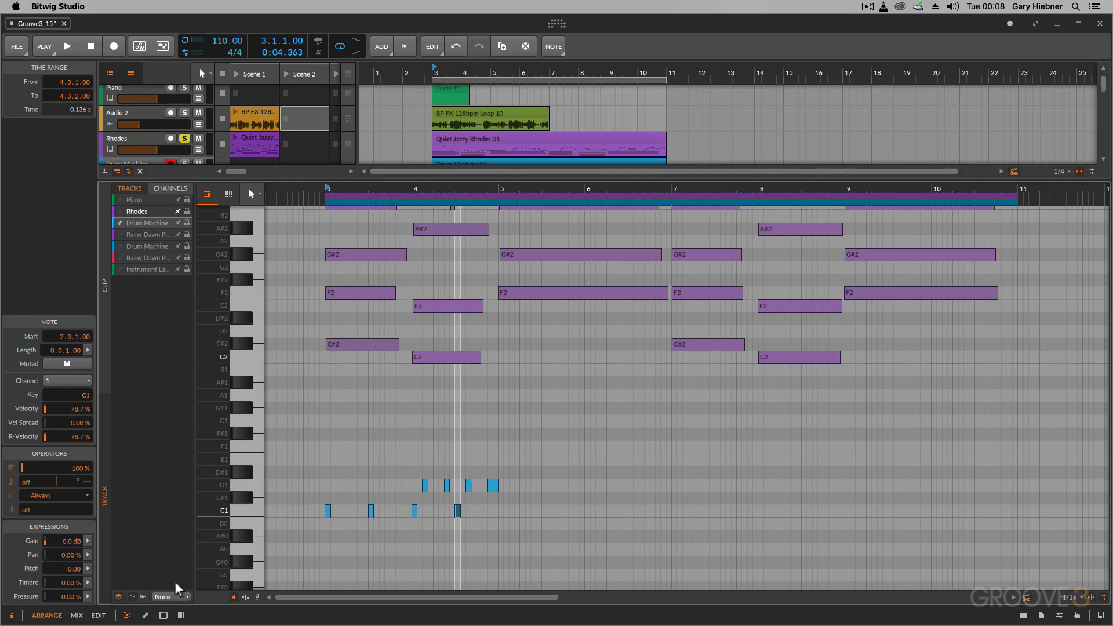
left_click(171, 597)
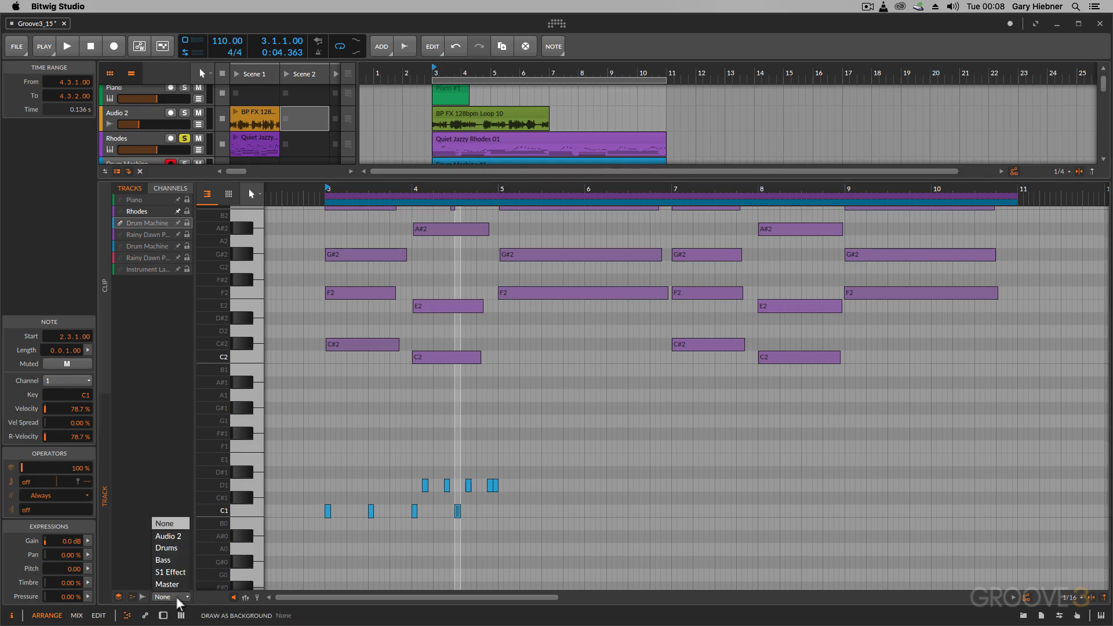
left_click(177, 538)
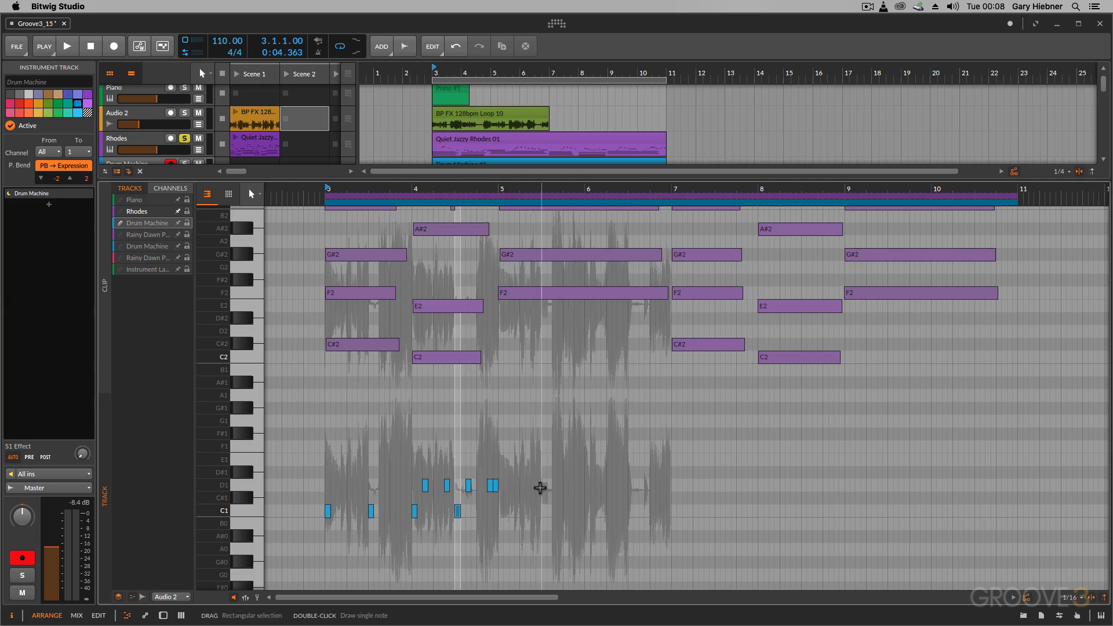
Delete the D1 notes and place C1 notes along the Audio 2 waveform hits from bar 3 through bar 6
left_click_drag(539, 489, 417, 481)
key("Delete")
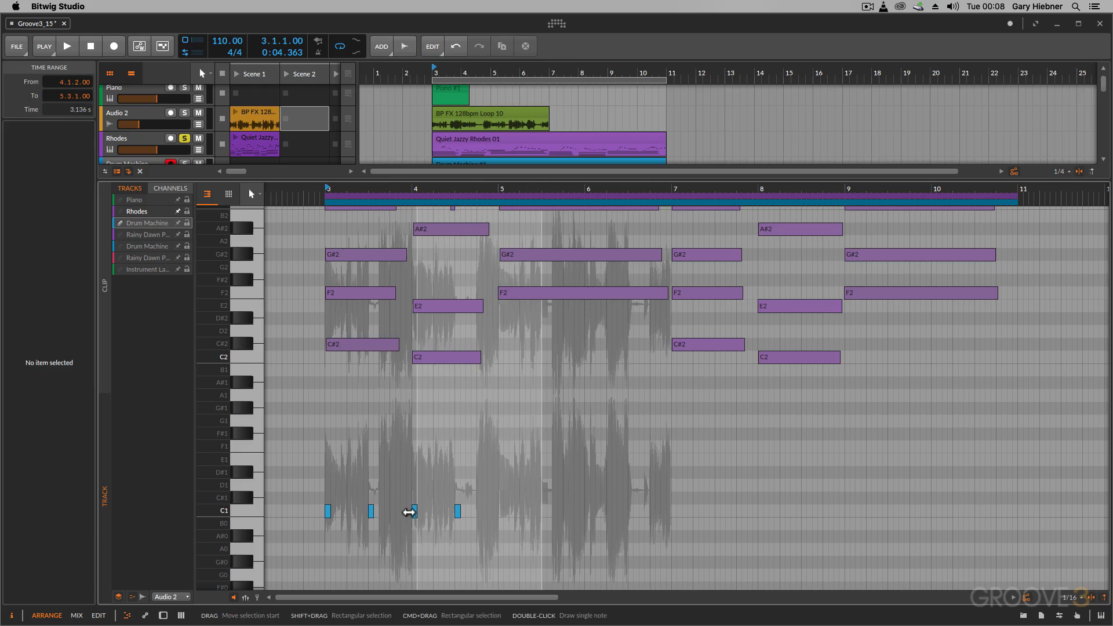
left_click_drag(370, 516, 382, 516)
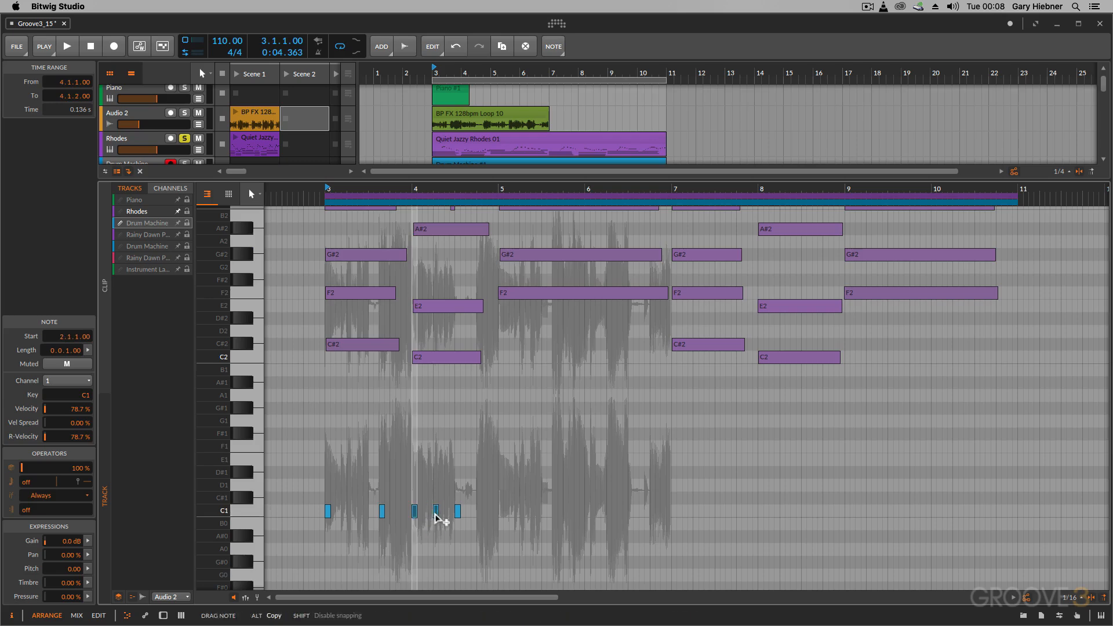
double_click(436, 512)
left_click_drag(459, 518, 655, 513)
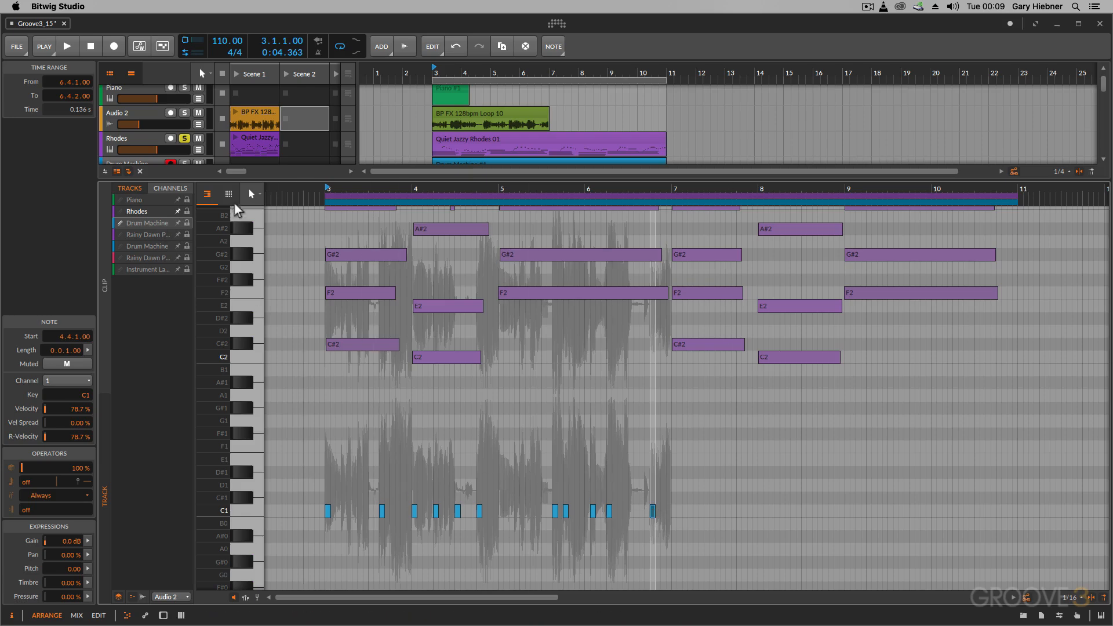
Delete the notes from 7.4.4 to 9.1.3 with the Time Selection tool and undo the deletion
left_click(259, 195)
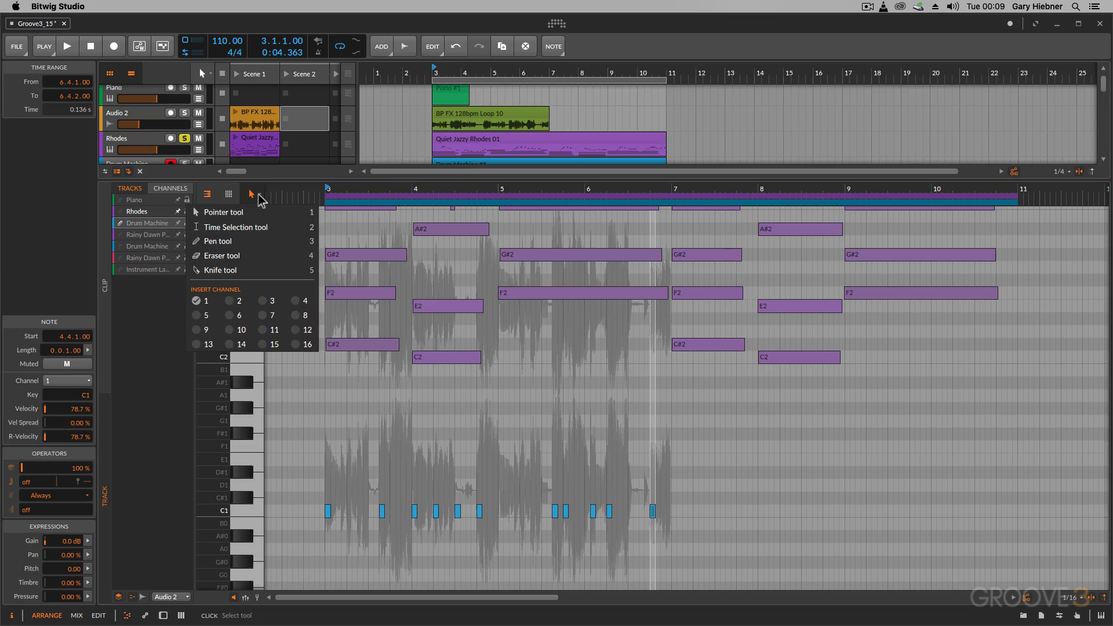
left_click(232, 227)
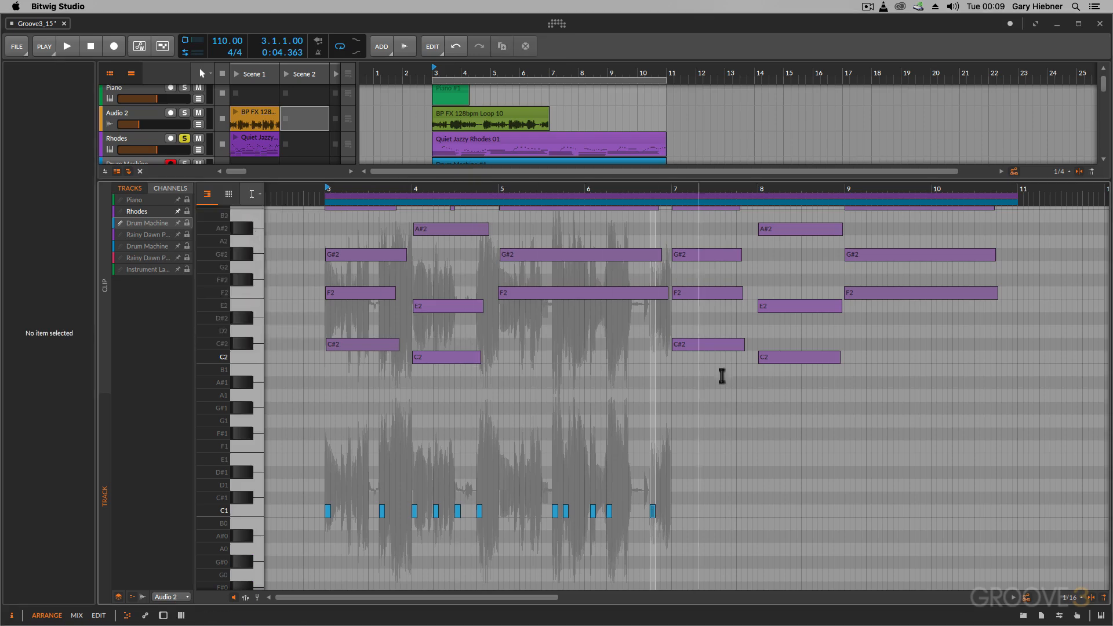
left_click_drag(854, 375, 754, 255)
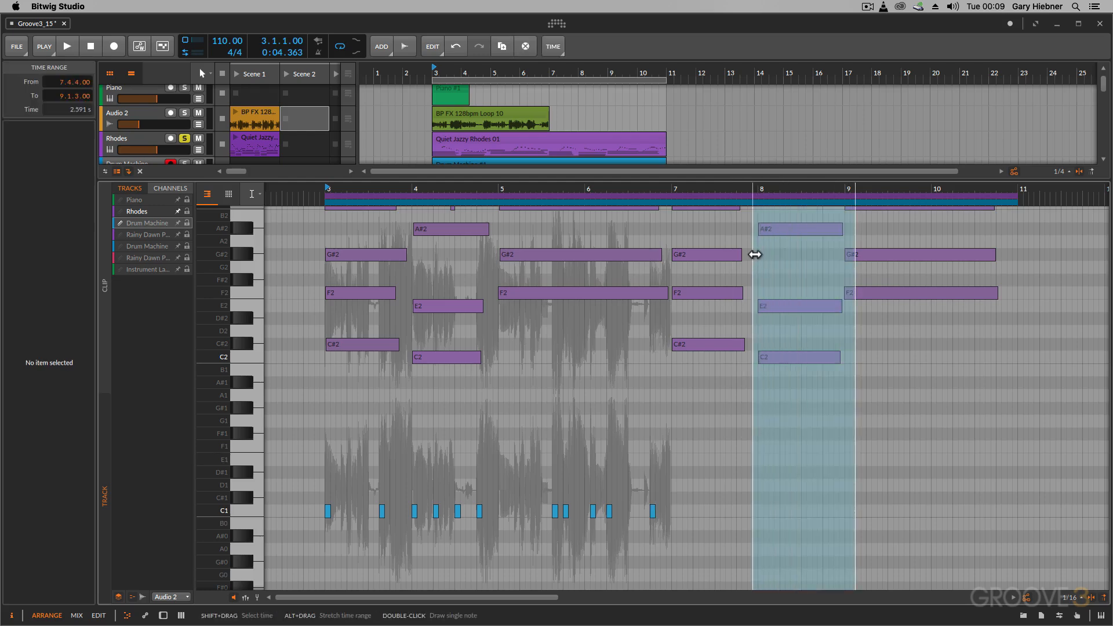
key("Delete")
key("super+z")
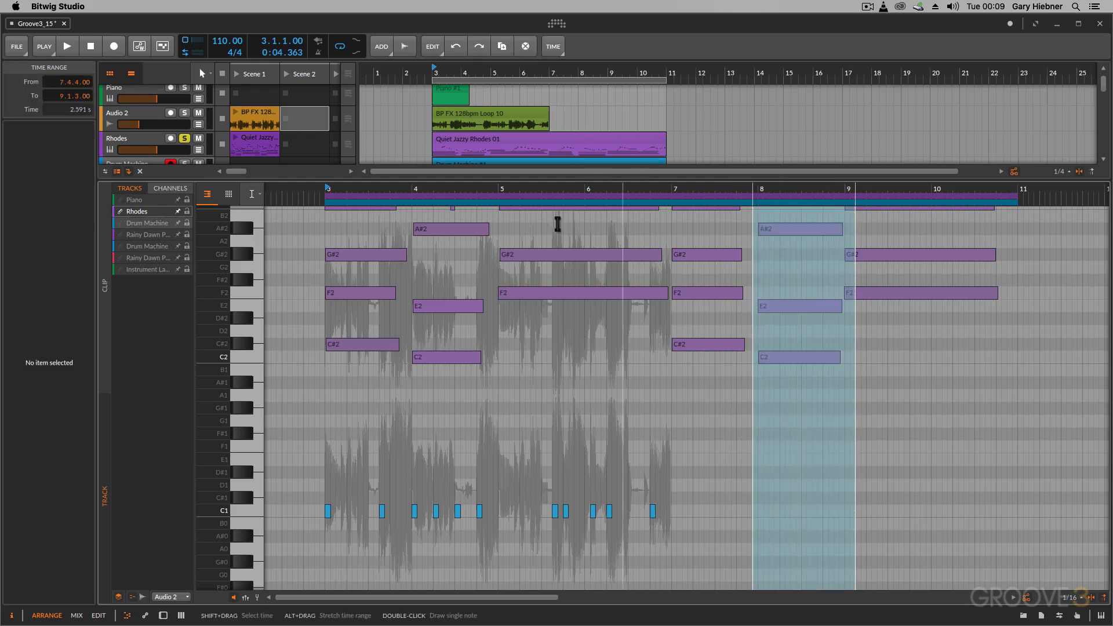
Copy the Rhodes time range from 6.4.4 to 7.3.3 to start at 10.4.3 and undo the copy
left_click(668, 376)
left_click_drag(726, 363, 666, 256)
left_click_drag(698, 293, 1038, 298)
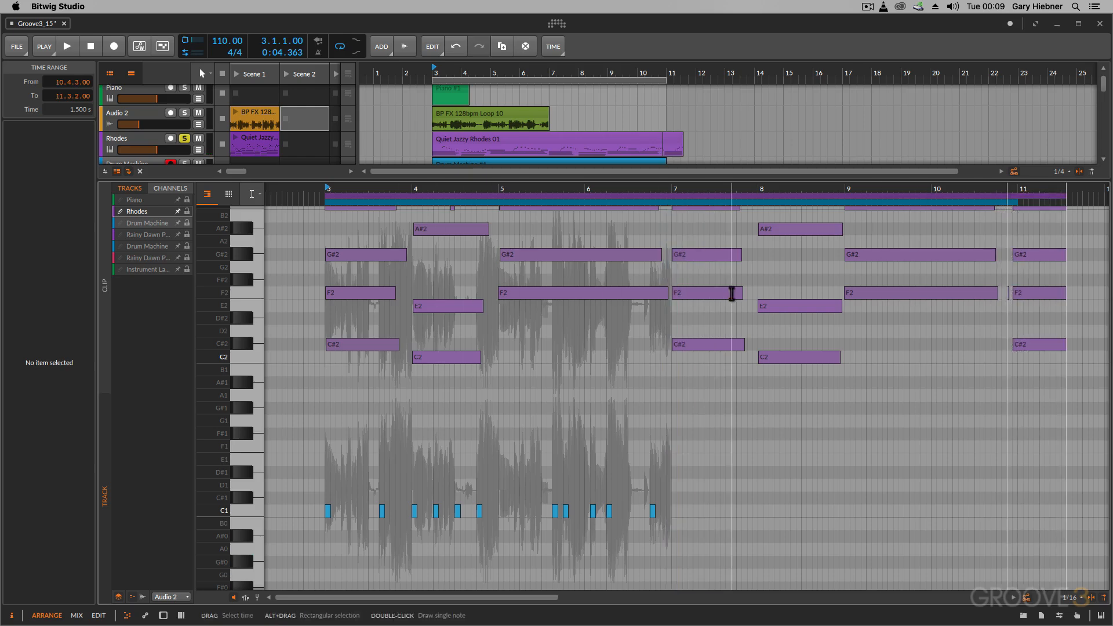
key("super+z")
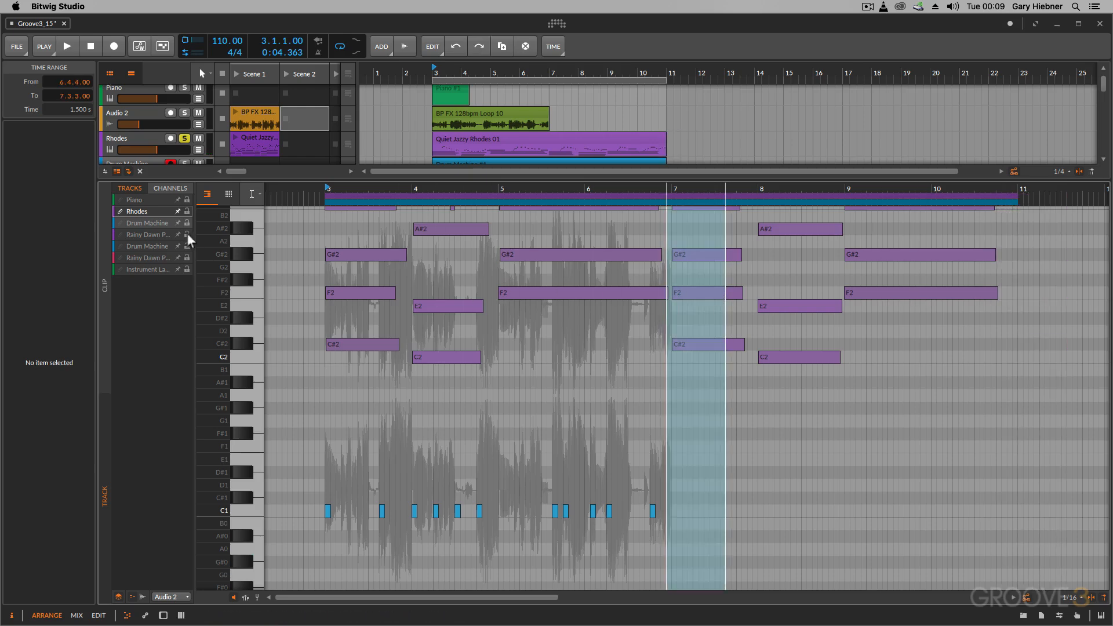
Erase the C2 and E2 notes in bar 8 and the F2 notes in bars 7 and 5 with the Eraser tool, and undo the erasures
left_click(260, 196)
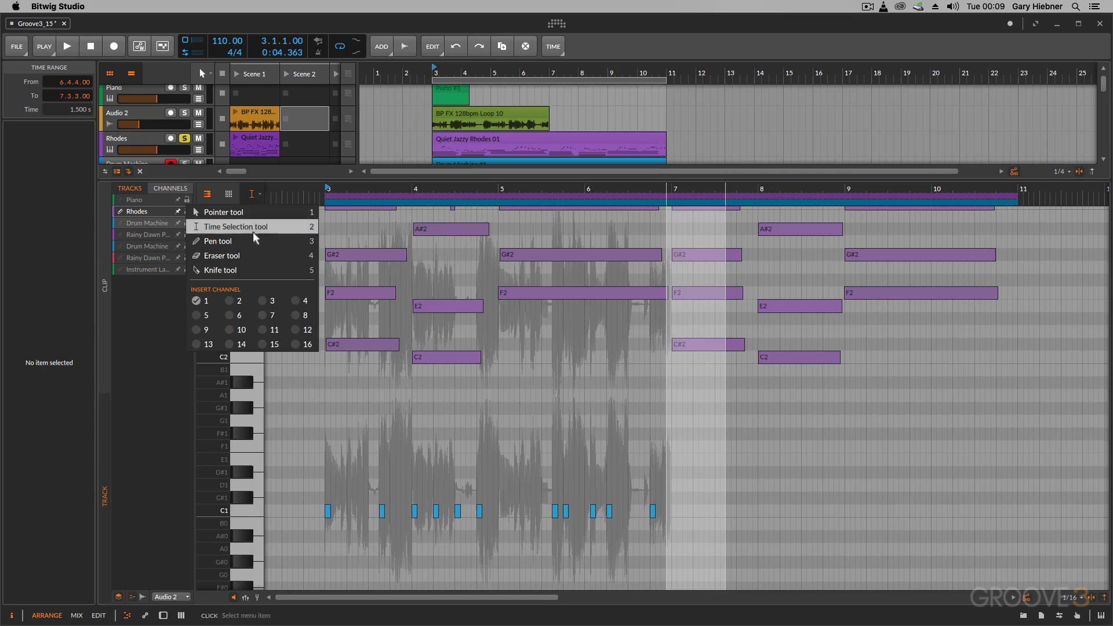
left_click(252, 256)
left_click(713, 346)
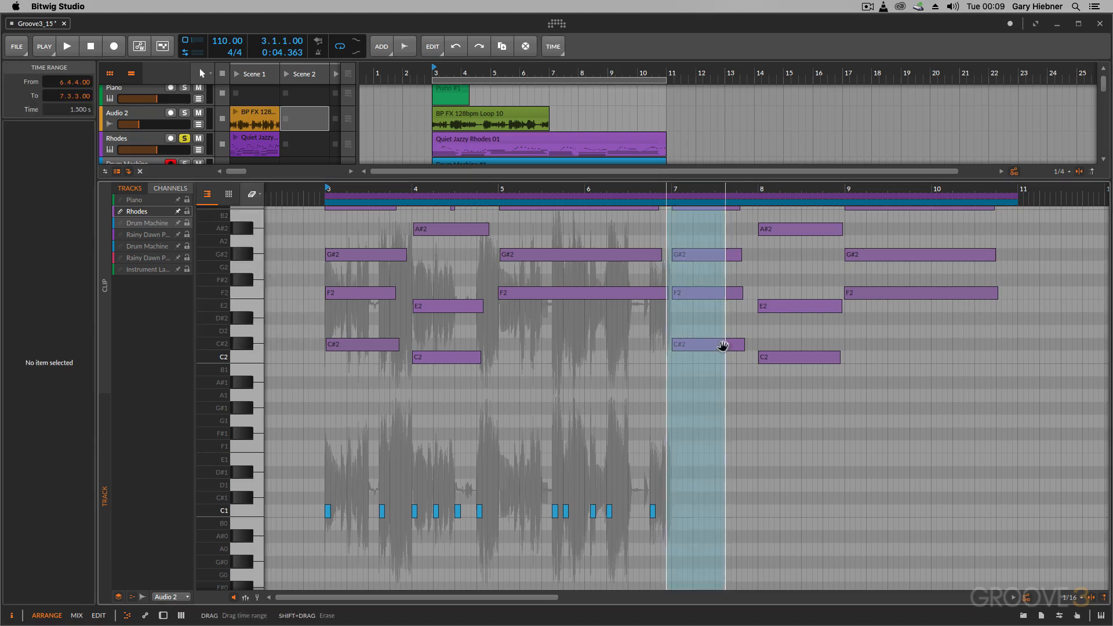
left_click(788, 354)
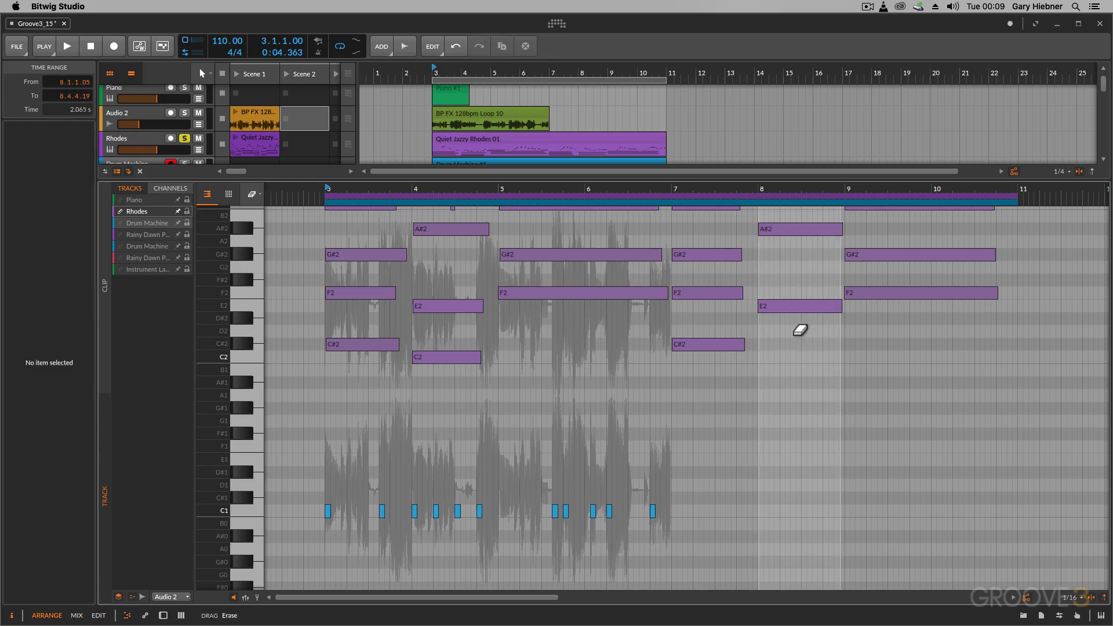
mouse_move(825, 317)
left_mouse_down()
mouse_move(631, 275)
mouse_move(545, 276)
left_mouse_up()
left_click_drag(626, 291, 455, 286)
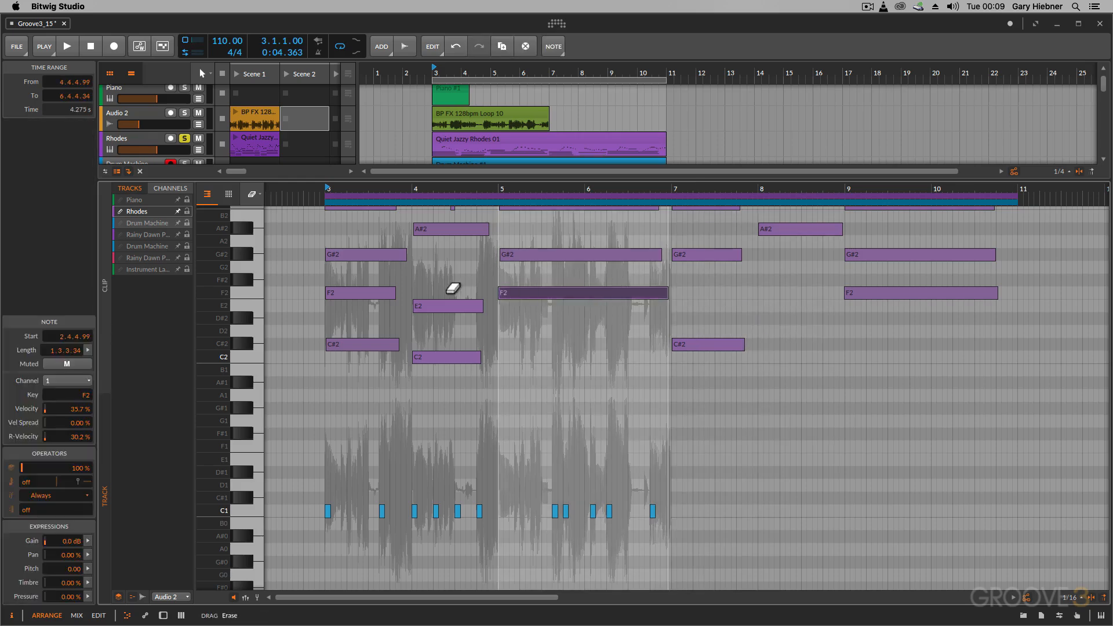
key("super+z")
key("super+z")
key("super+z")
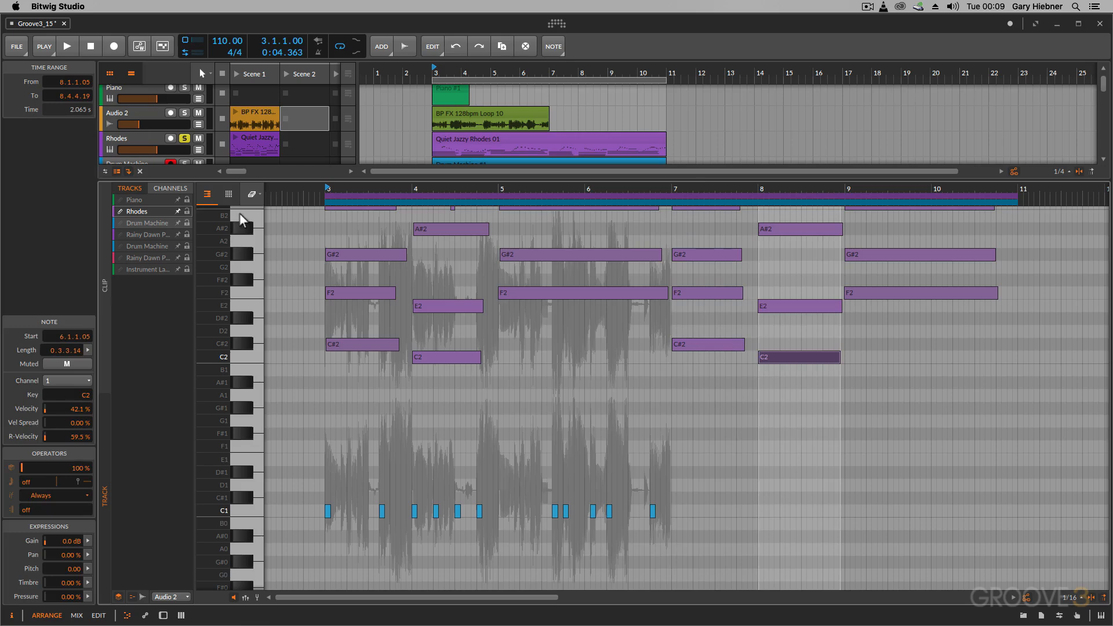
Split the long F2, G#2, C3 and D#3 Rhodes notes at bar 6 with the Knife tool
left_click(253, 197)
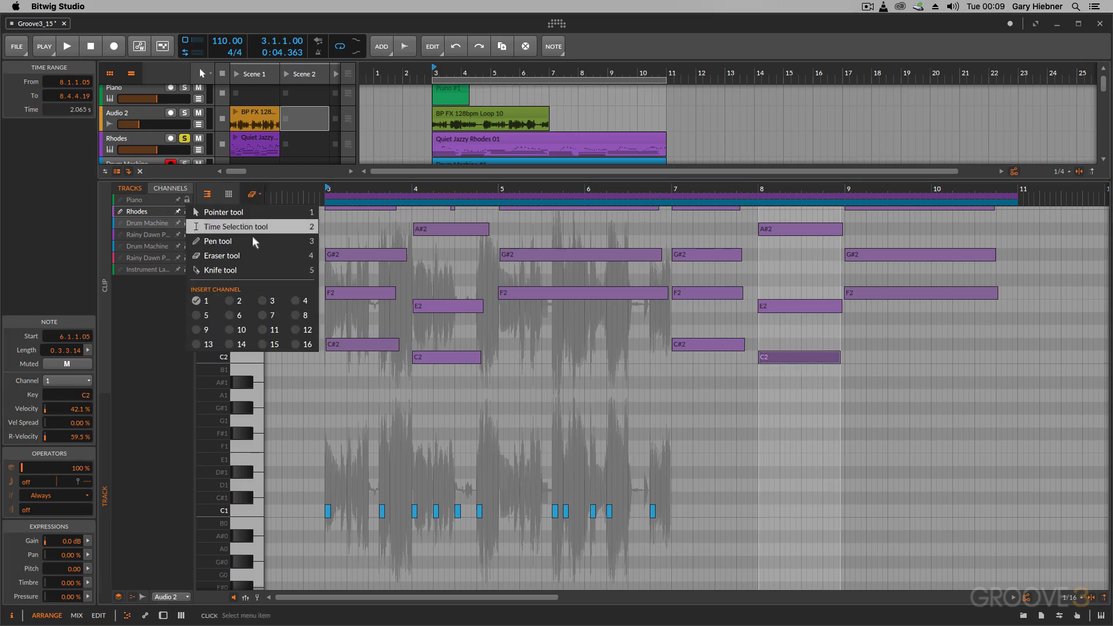
left_click(252, 270)
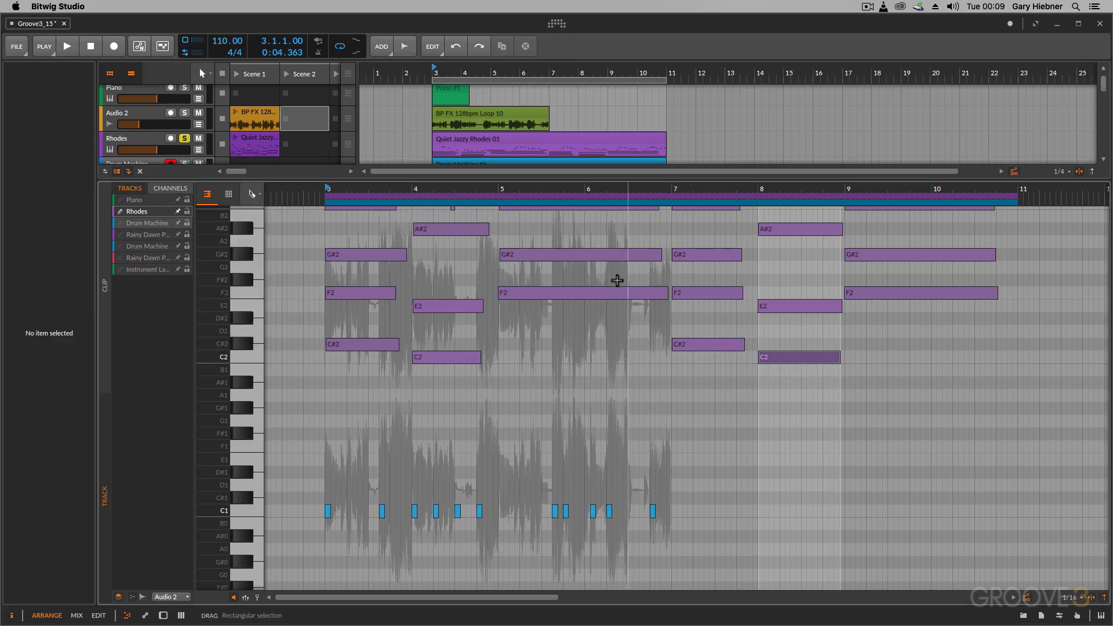
left_click(584, 294)
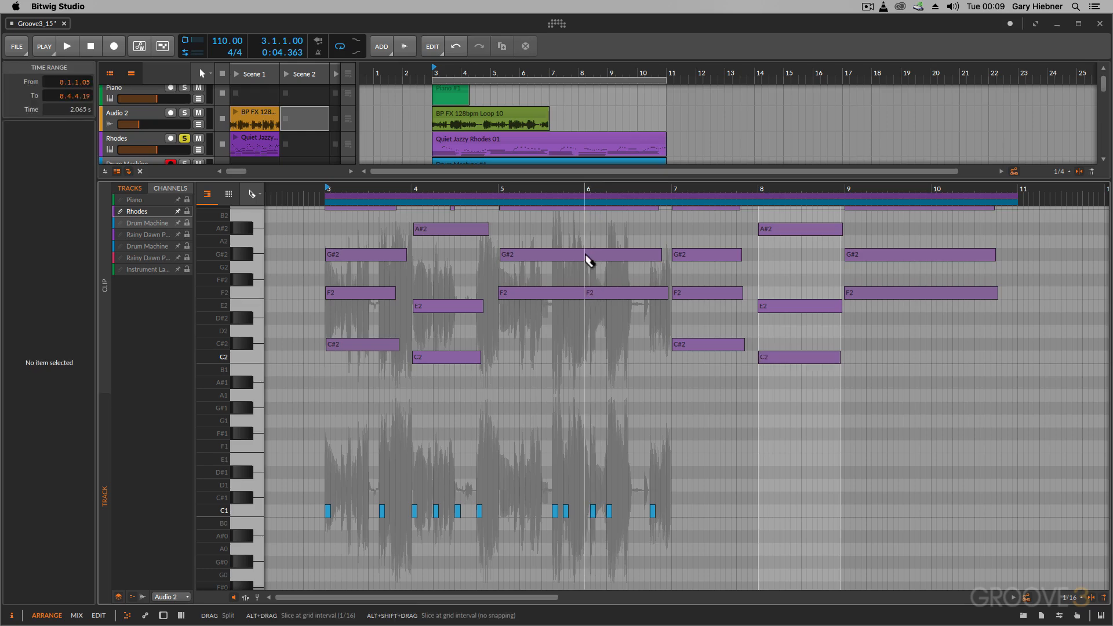
scroll(585, 255, "up", 5)
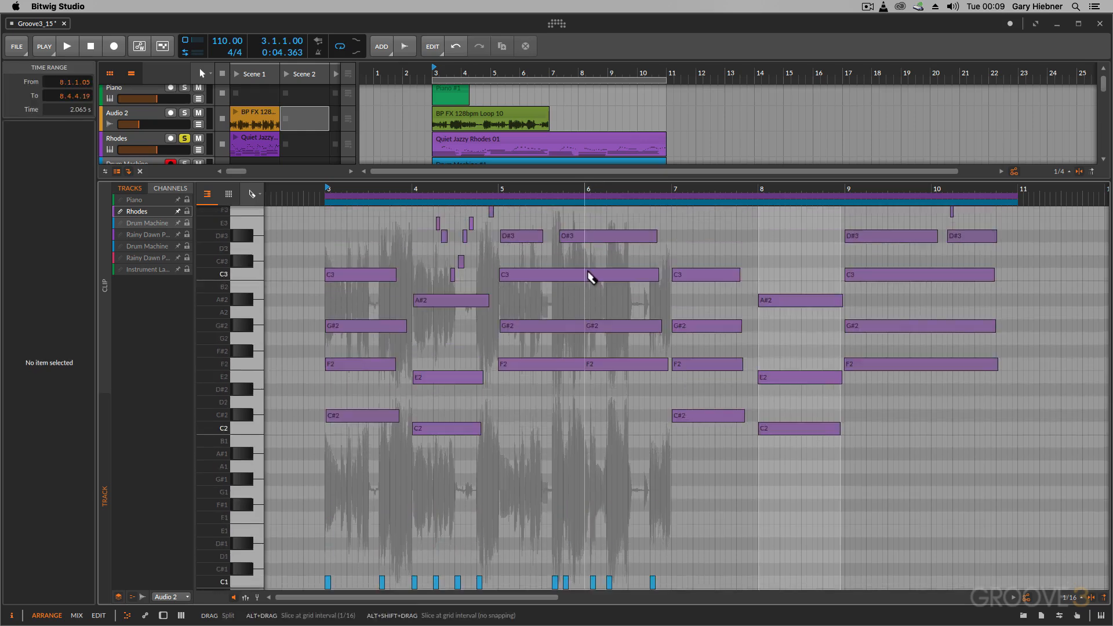
left_click(586, 274)
left_click(586, 236)
Move the second halves of the four split notes to start at 6.2 with the Pointer tool
left_click(252, 194)
left_click(252, 209)
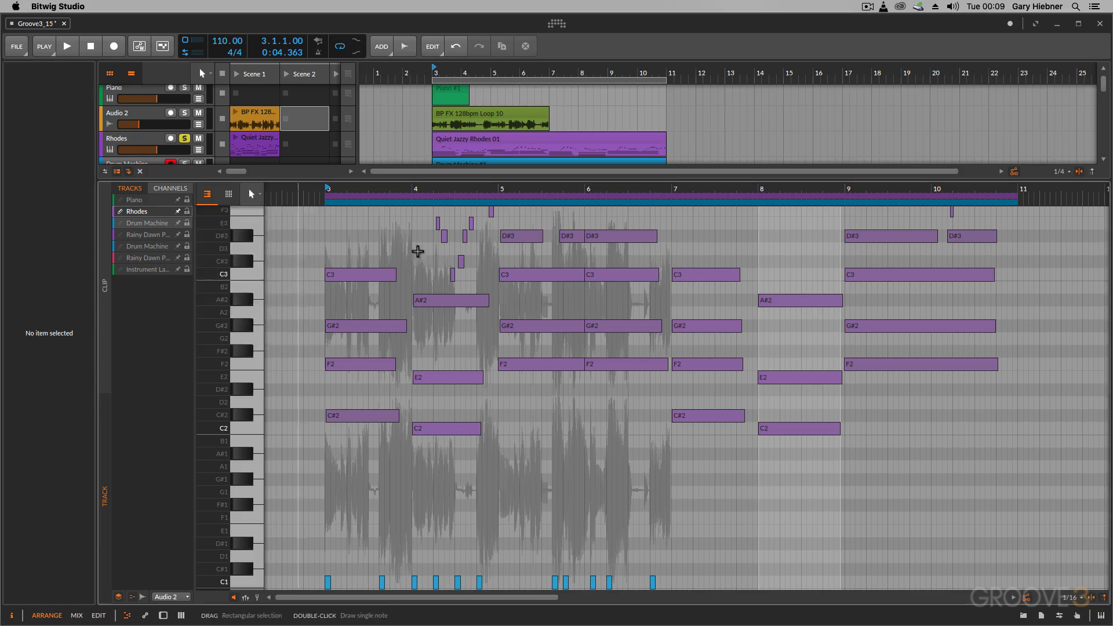
left_click_drag(630, 374, 613, 238)
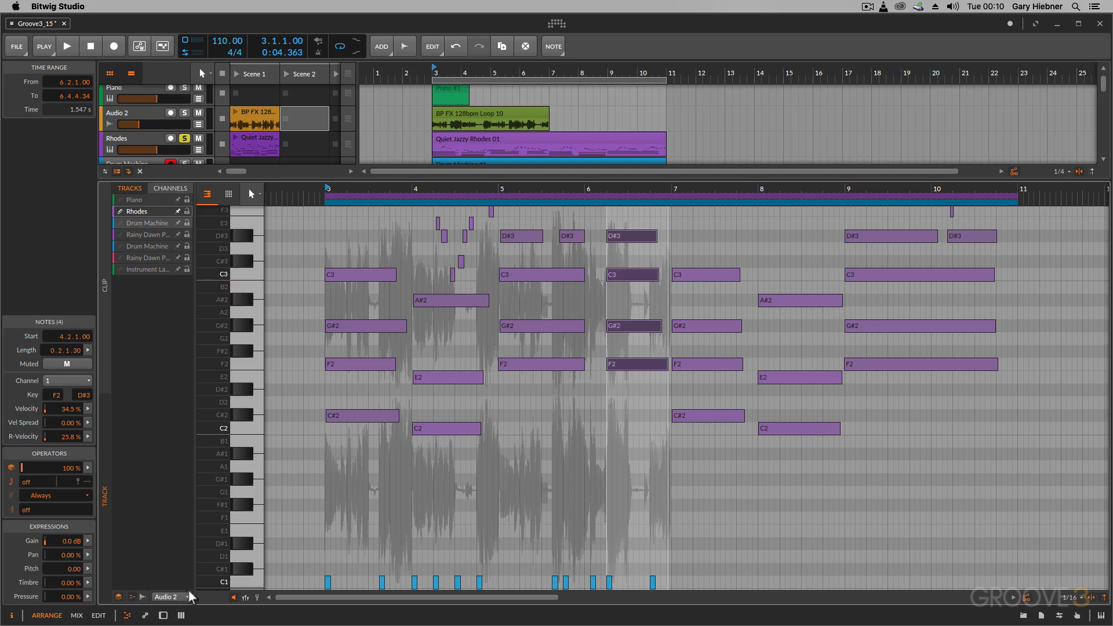
Show the note expression lane below the Rhodes notes
left_click(238, 593)
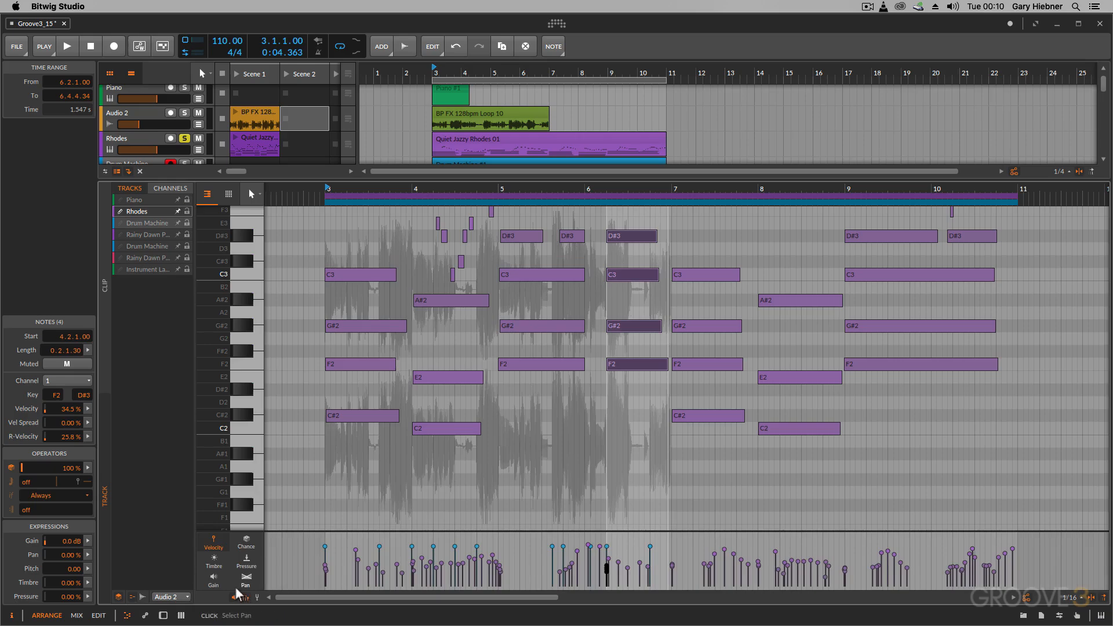